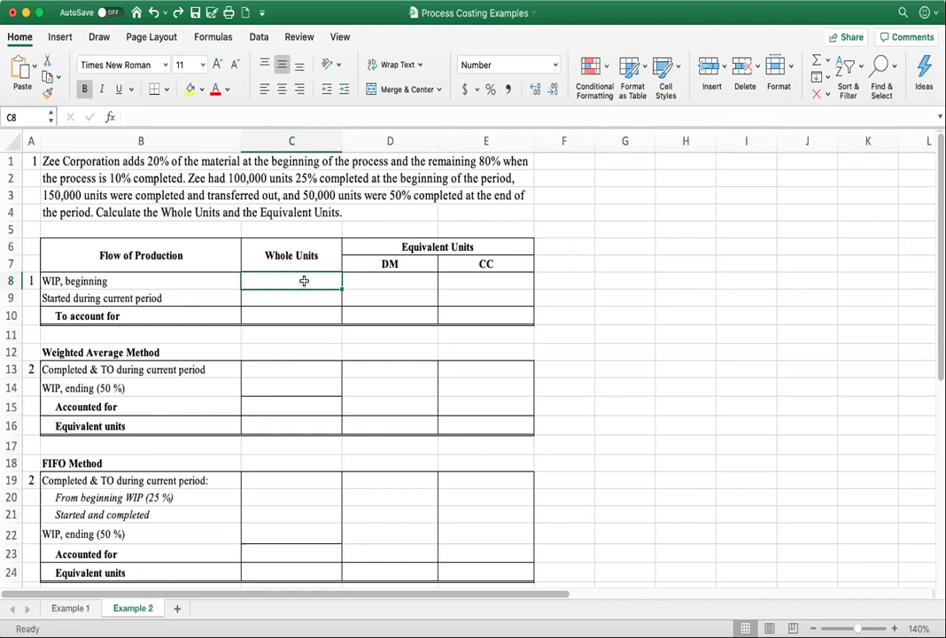
Enter 100,000 as the whole units for beginning WIP in C8.
{"action": "type", "text": "100,000"}
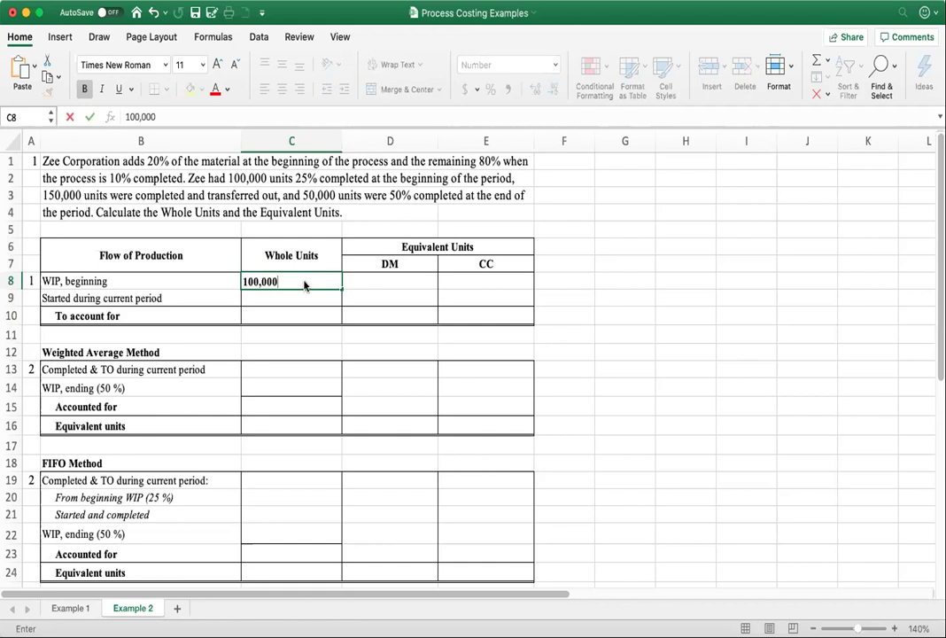
{"action": "key", "text": "Return"}
{"action": "left_click", "coordinate": [248, 180]}
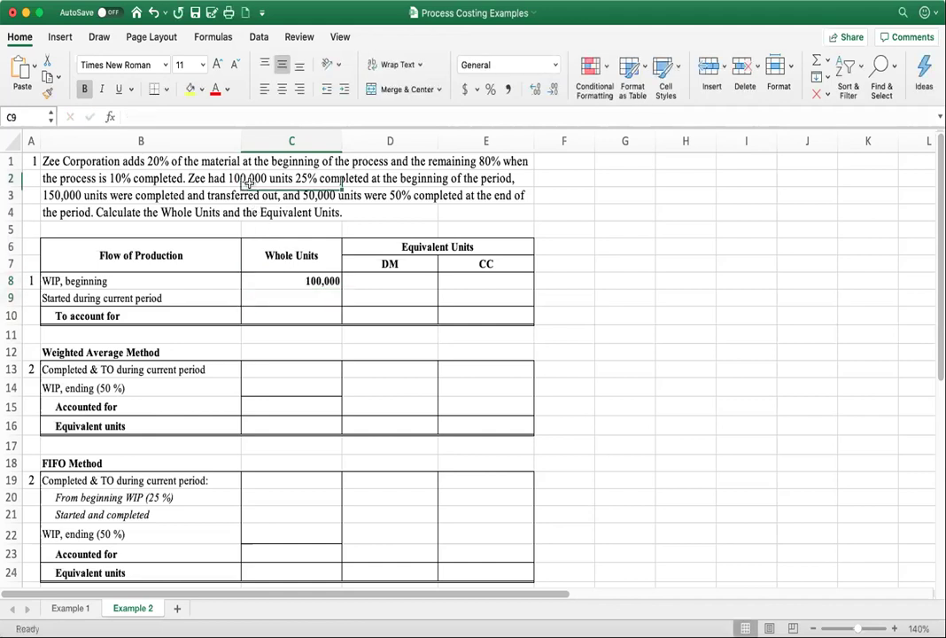
{"action": "left_click", "coordinate": [282, 288]}
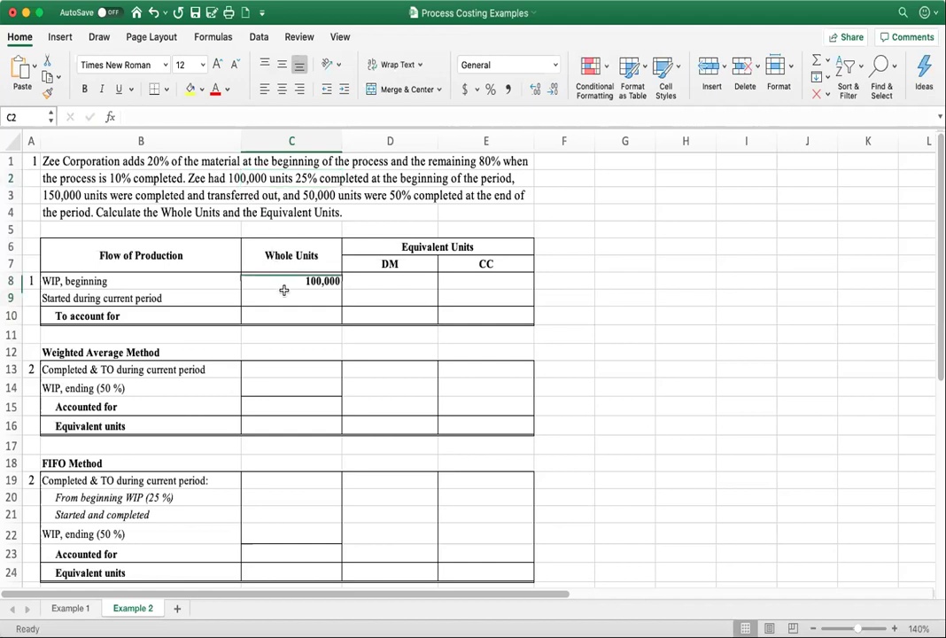
{"action": "left_click", "coordinate": [283, 290]}
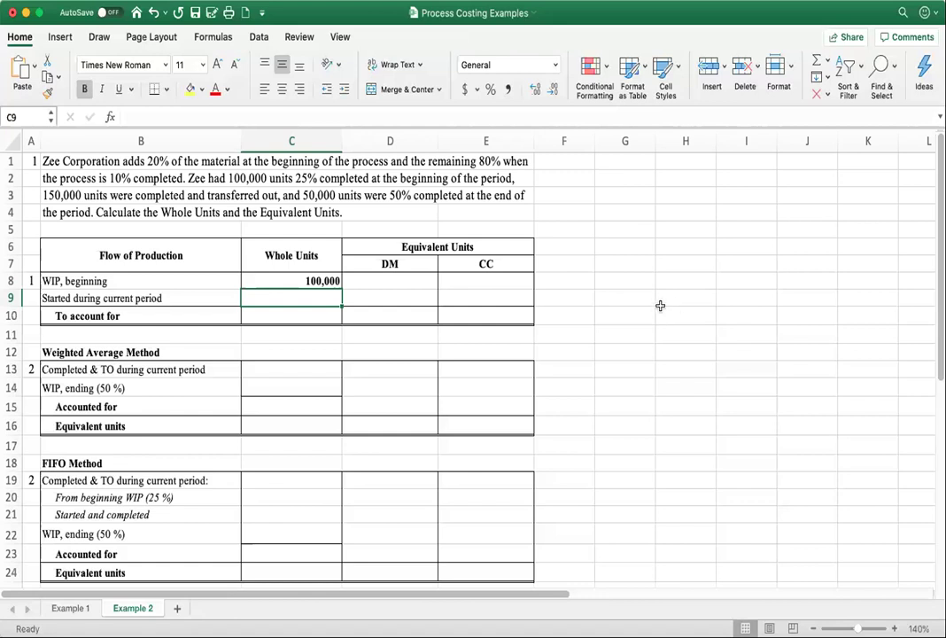
Write the note "Accounted for = Completed & TO + Ending WIP" in F9, beside the first table.
{"action": "left_click", "coordinate": [586, 297]}
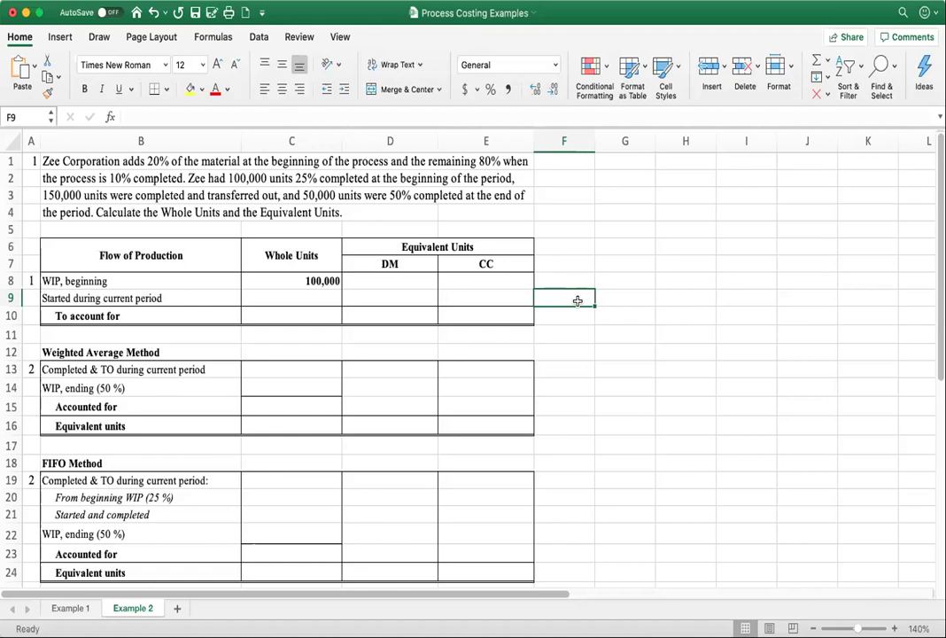
{"action": "type", "text": "Accounted"}
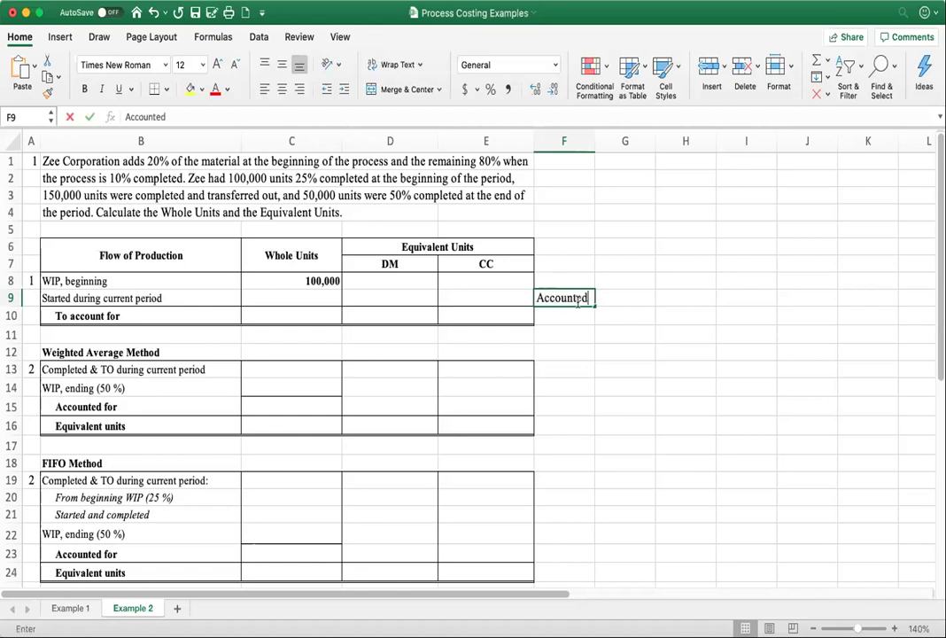
{"action": "type", "text": " for = "}
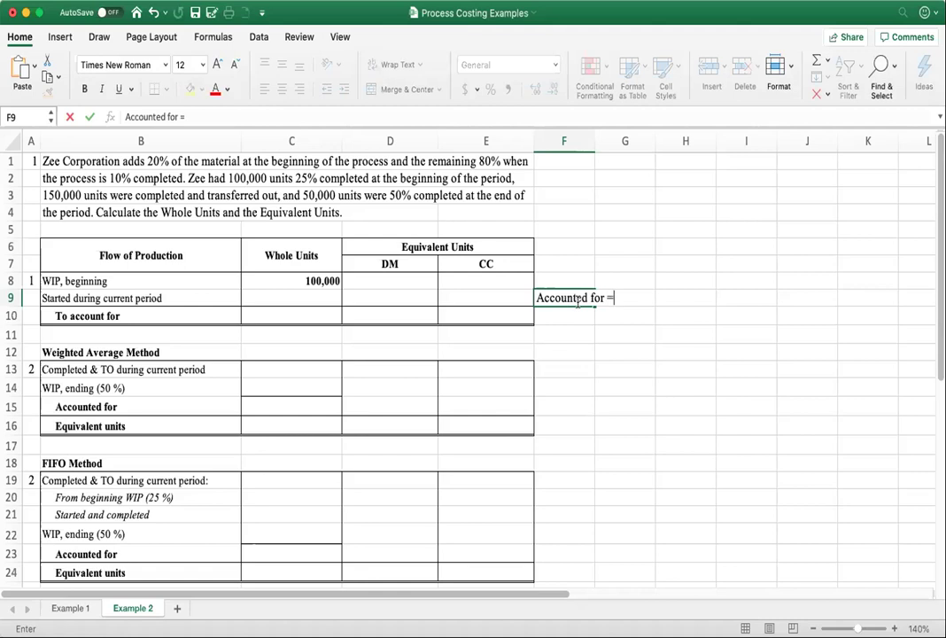
{"action": "type", "text": "Completed "}
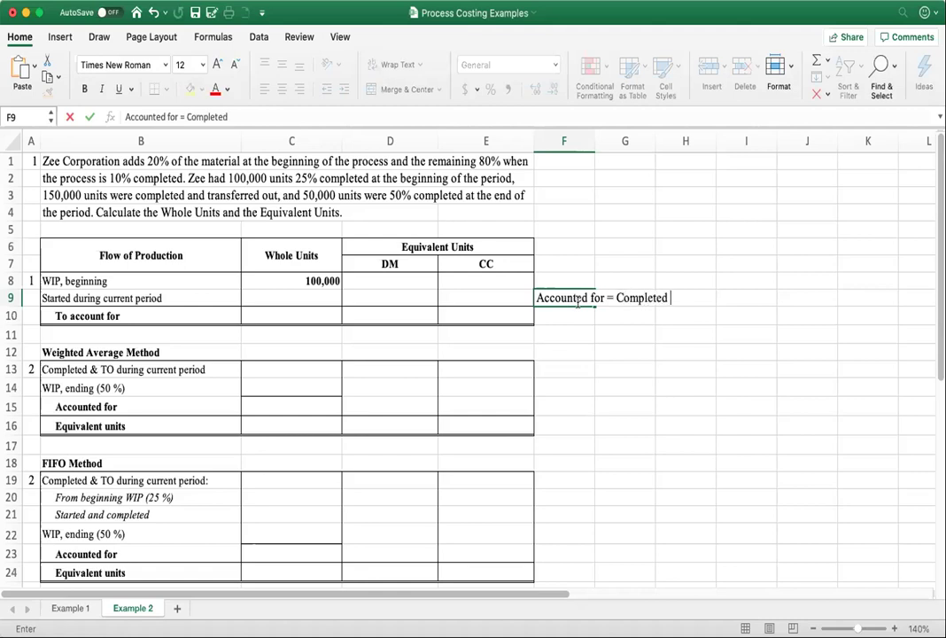
{"action": "type", "text": "& TO + Ending WIP"}
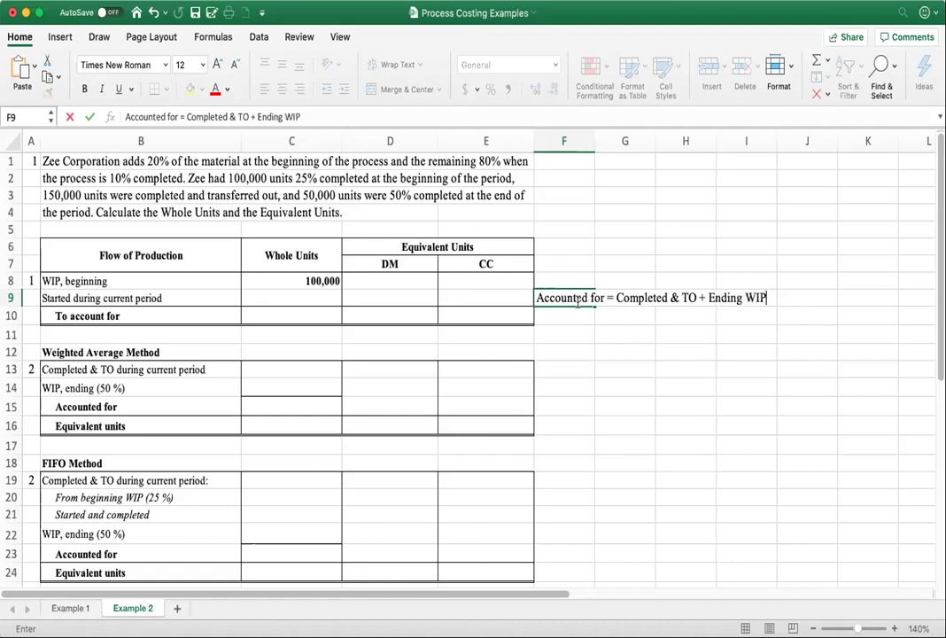
{"action": "key", "text": "Return"}
Add the calculation below the note as plain text: "=150,000 + 50,000" in G10 and "=200,000" in G11.
{"action": "key", "text": "Right"}
{"action": "type", "text": "'="}
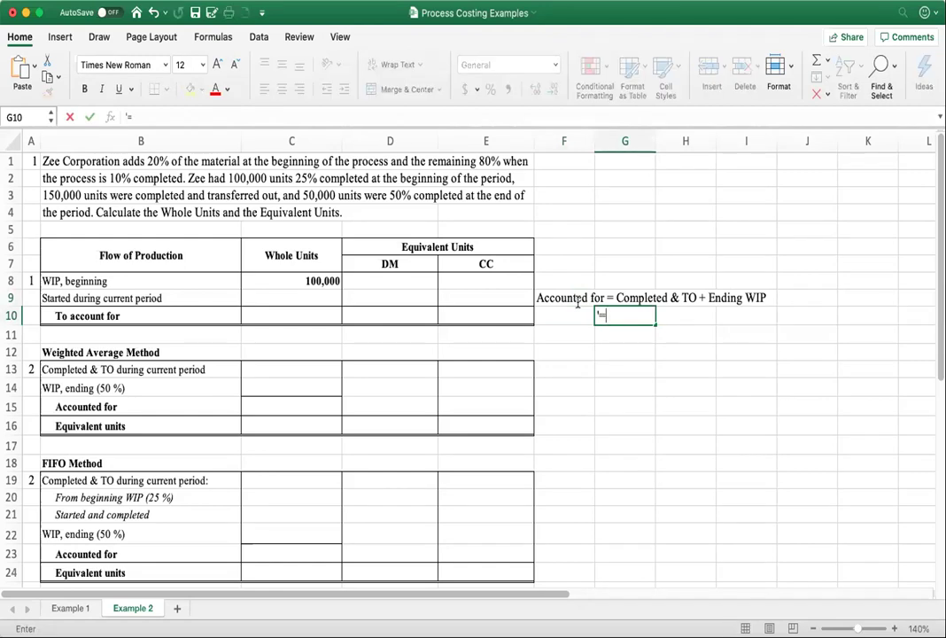
{"action": "type", "text": "150,000"}
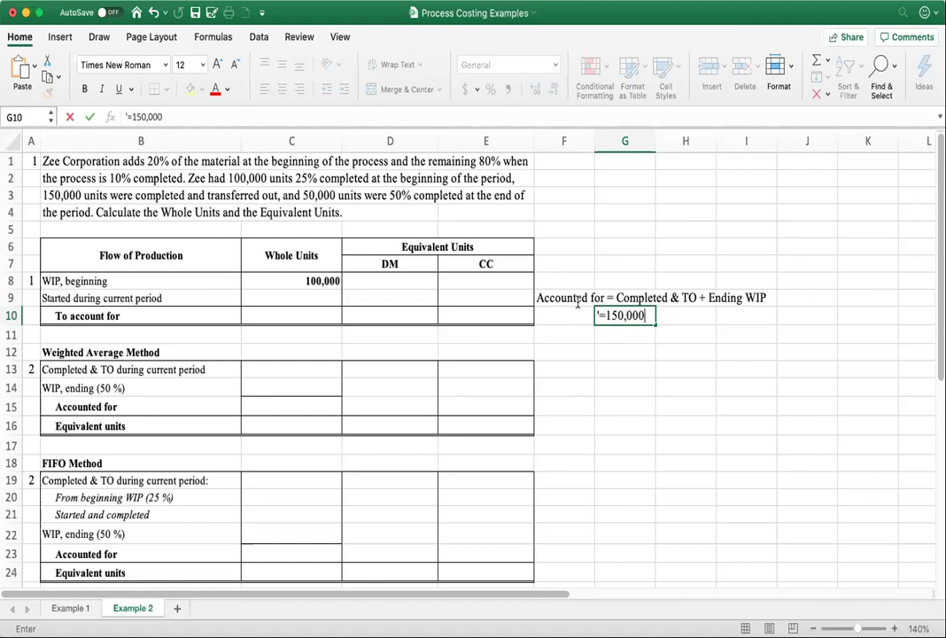
{"action": "type", "text": " + 50,000"}
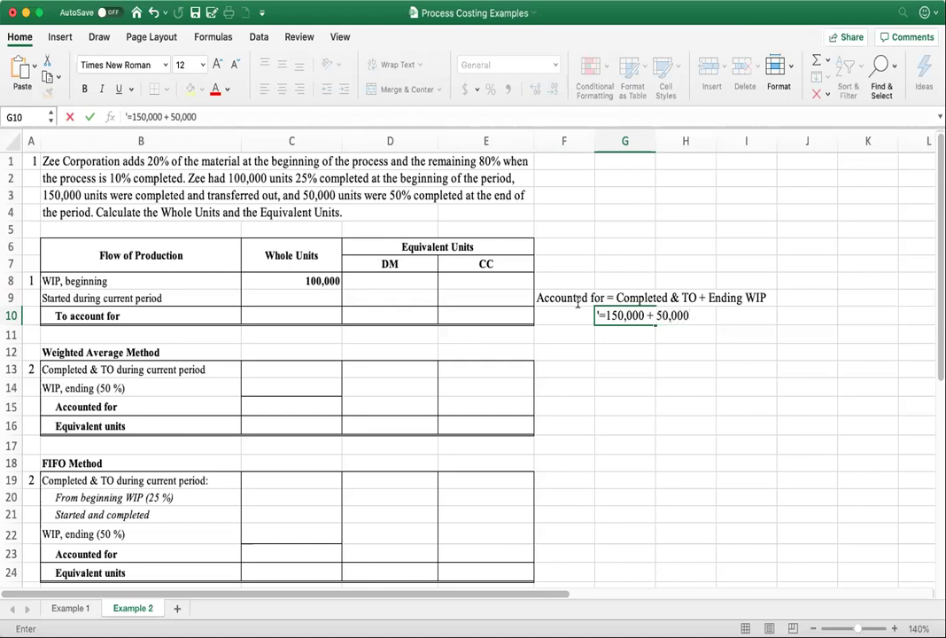
{"action": "key", "text": "Return"}
{"action": "type", "text": "="}
{"action": "key", "text": "BackSpace"}
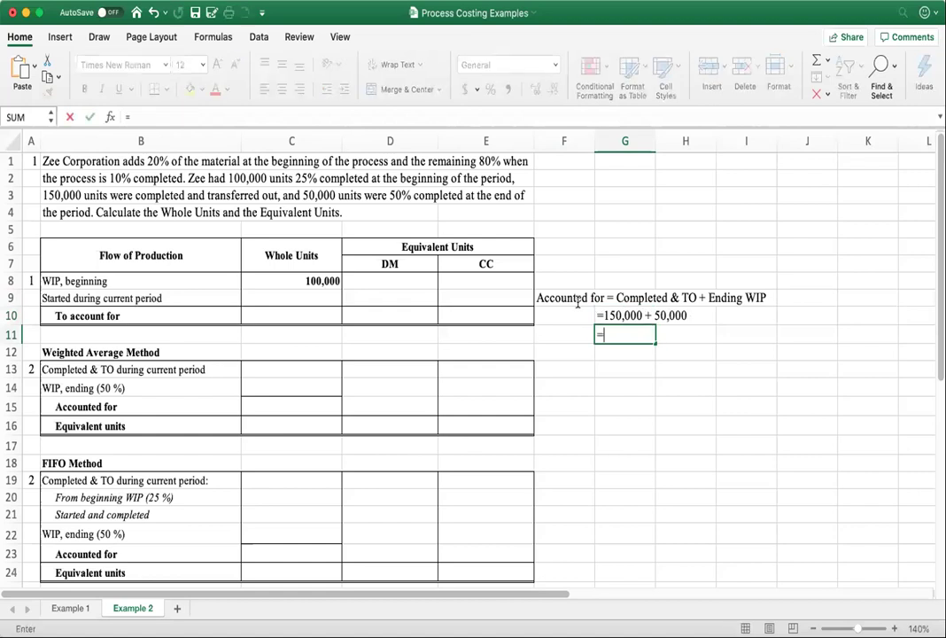
{"action": "type", "text": "'="}
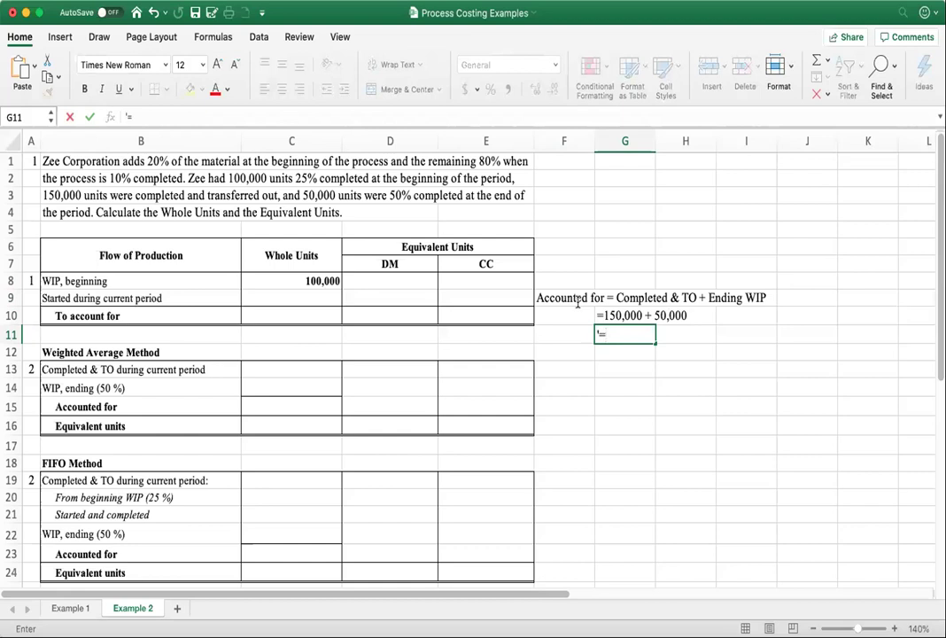
{"action": "type", "text": "200,000"}
{"action": "key", "text": "Return"}
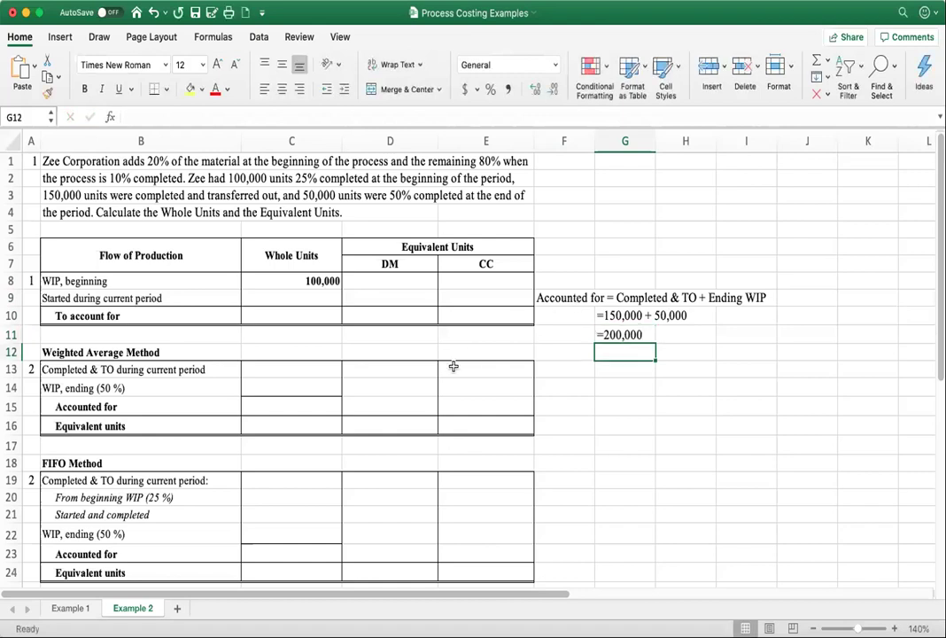
Enter 200,000 as the Accounted for whole units in C15 of the Weighted Average table.
{"action": "left_click", "coordinate": [283, 404]}
{"action": "type", "text": "200"}
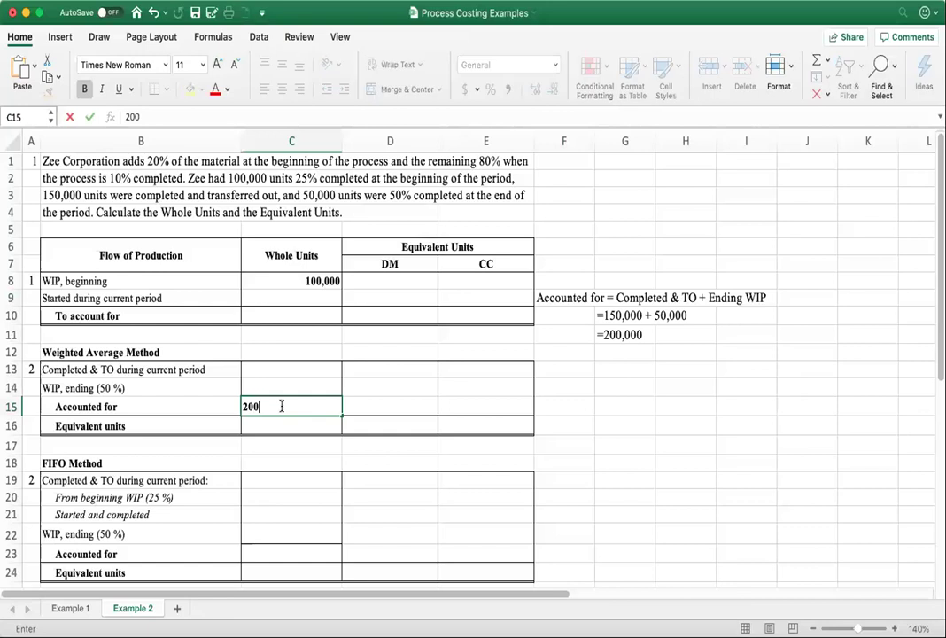
{"action": "type", "text": ",000"}
{"action": "left_click", "coordinate": [578, 365]}
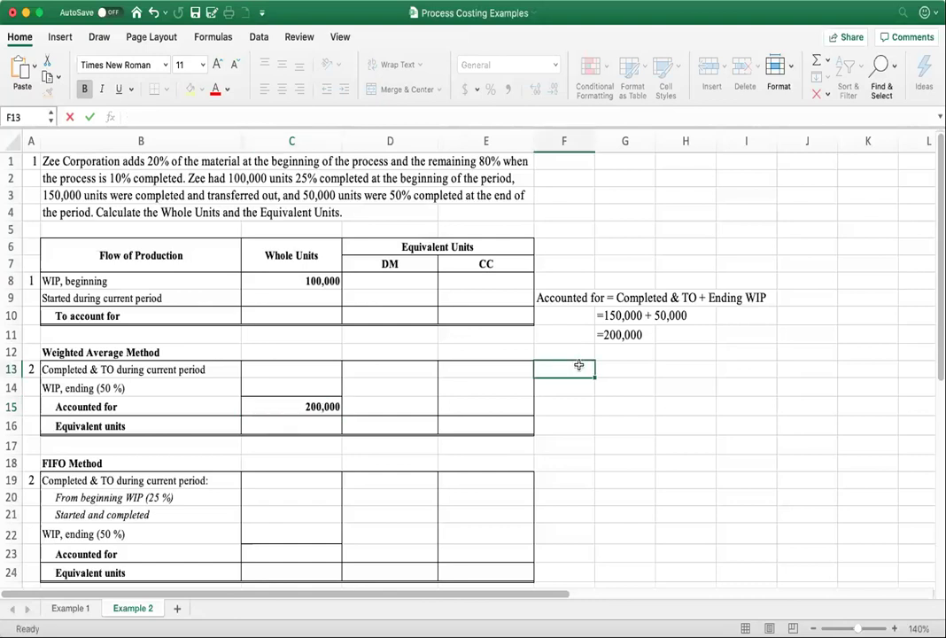
Copy the Accounted for whole units from C15 into the To account for row at C10.
{"action": "left_click", "coordinate": [330, 406]}
{"action": "key", "text": "super+c"}
{"action": "left_click", "coordinate": [313, 315]}
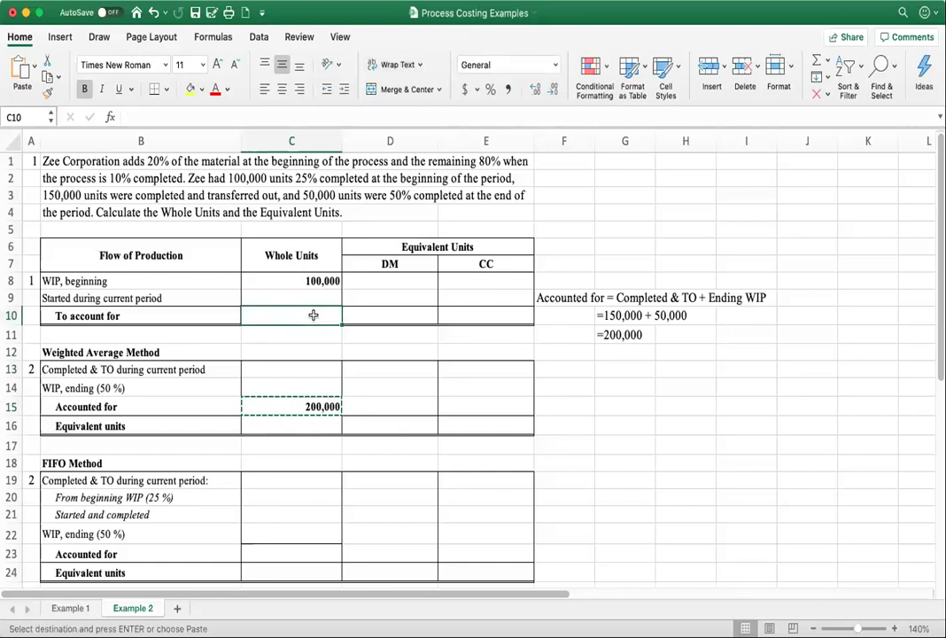
{"action": "key", "text": "super+v"}
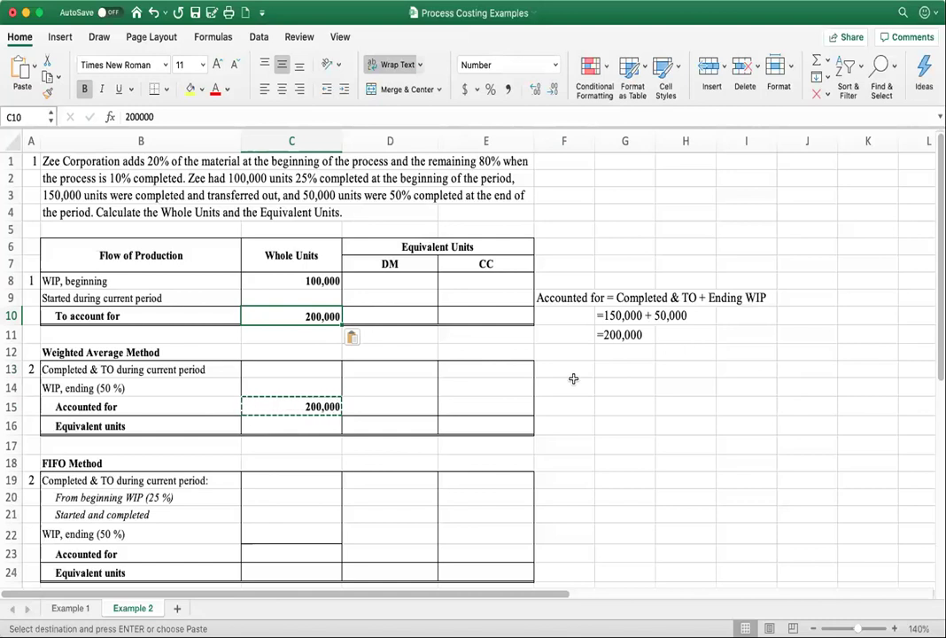
Enter 100,000 as the whole units started during the current period in C9.
{"action": "left_click", "coordinate": [329, 281]}
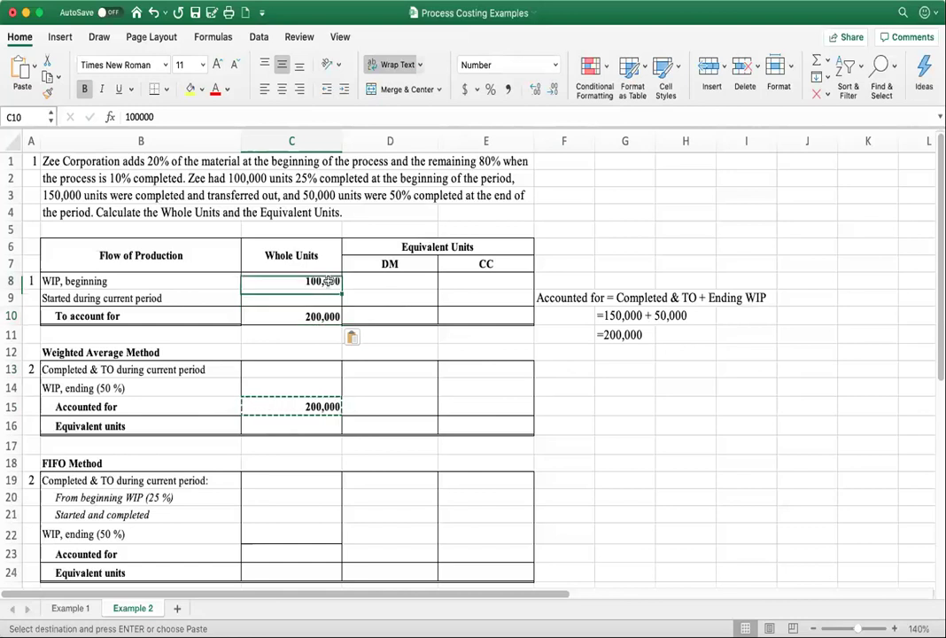
{"action": "left_click", "coordinate": [323, 300]}
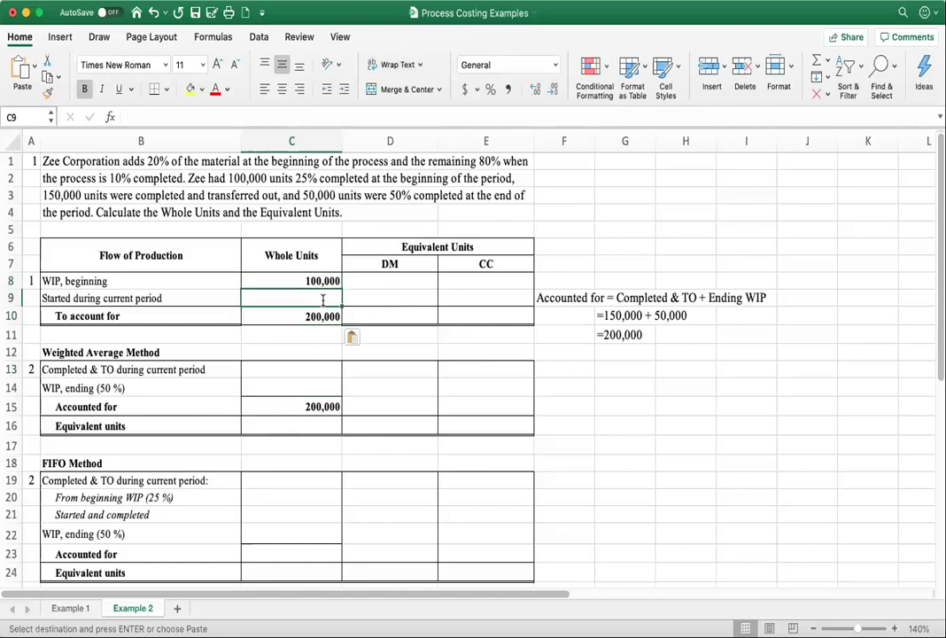
{"action": "type", "text": "100,000"}
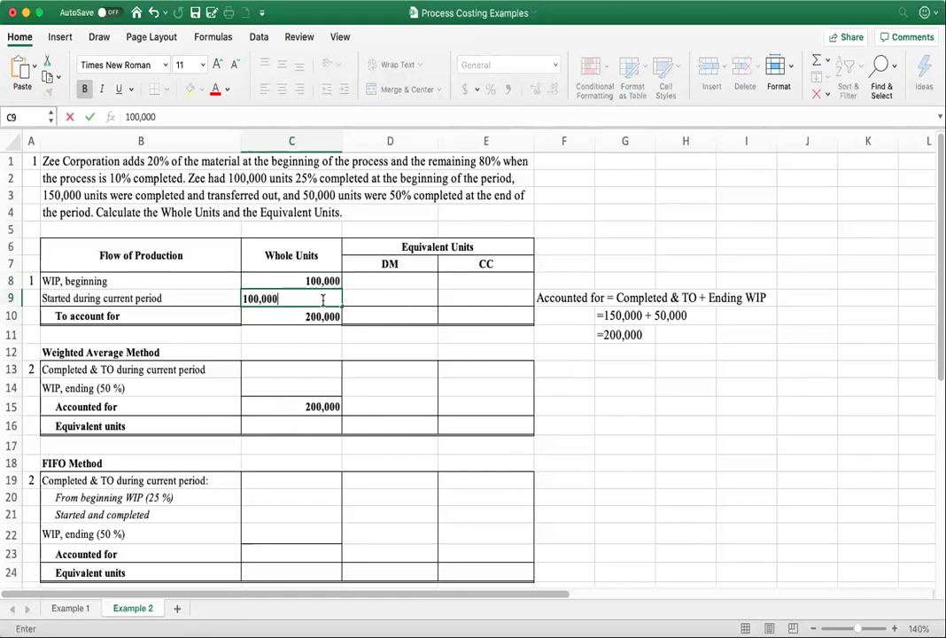
{"action": "key", "text": "Return"}
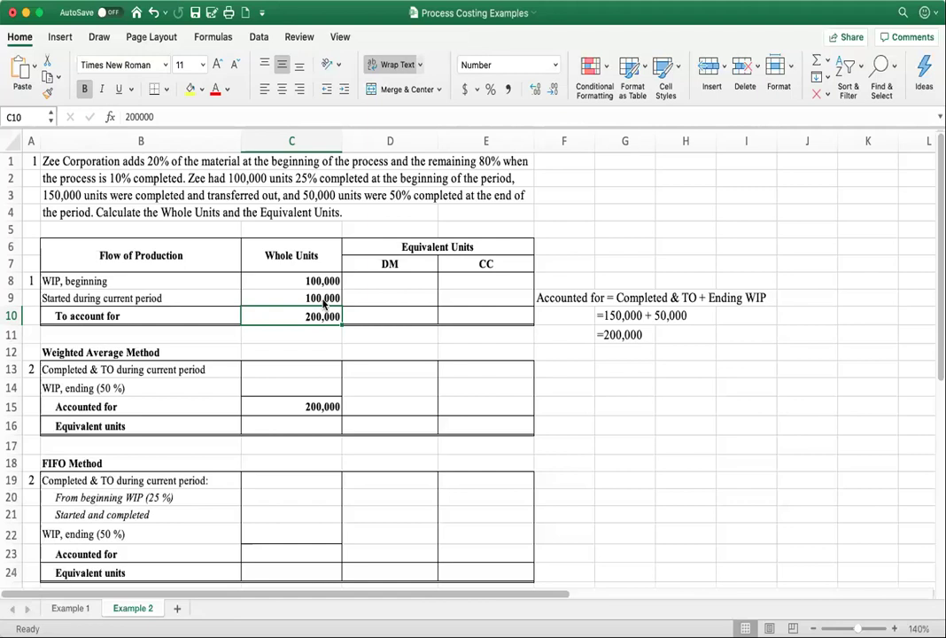
Fill in the Weighted Average whole units with 150,000 completed and transferred out in C13 and 50,000 ending WIP in C14.
{"action": "left_click", "coordinate": [321, 370]}
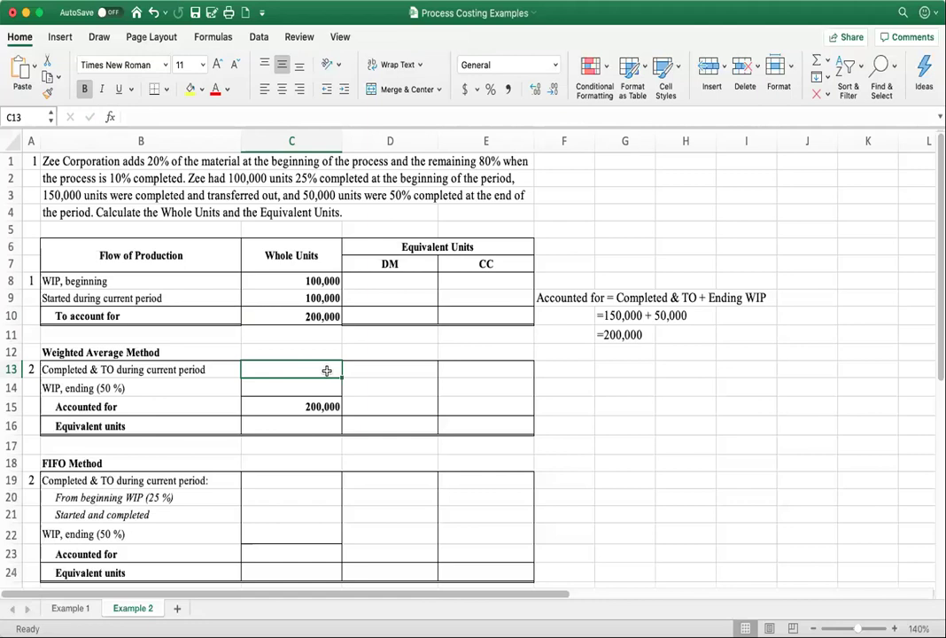
{"action": "type", "text": "150,000"}
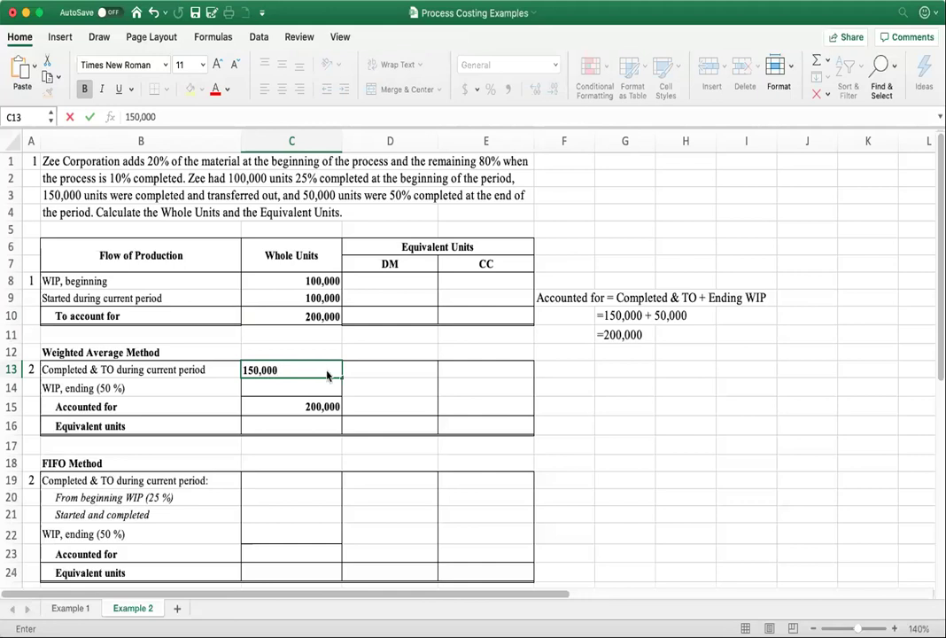
{"action": "key", "text": "Return"}
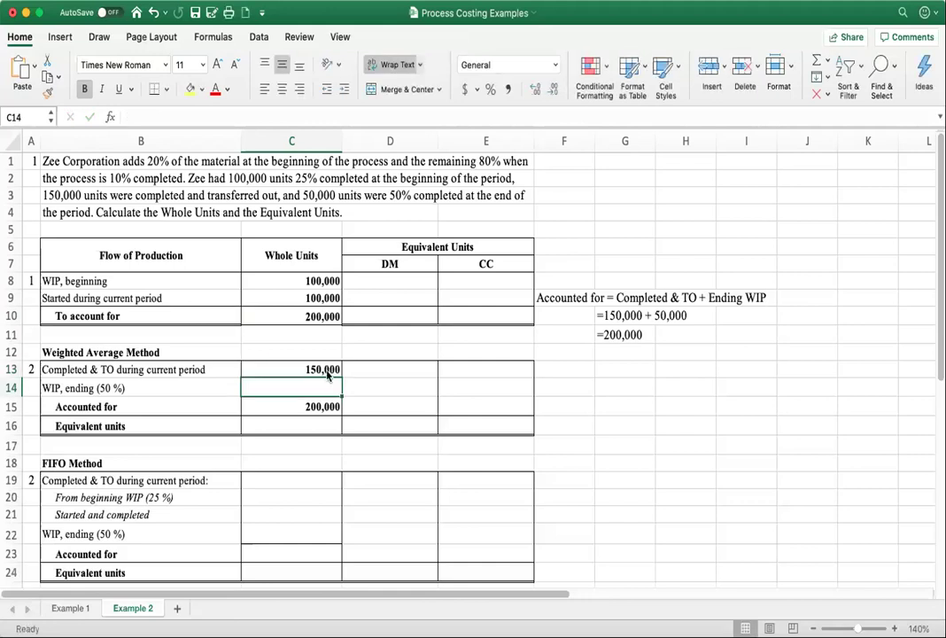
{"action": "type", "text": "5"}
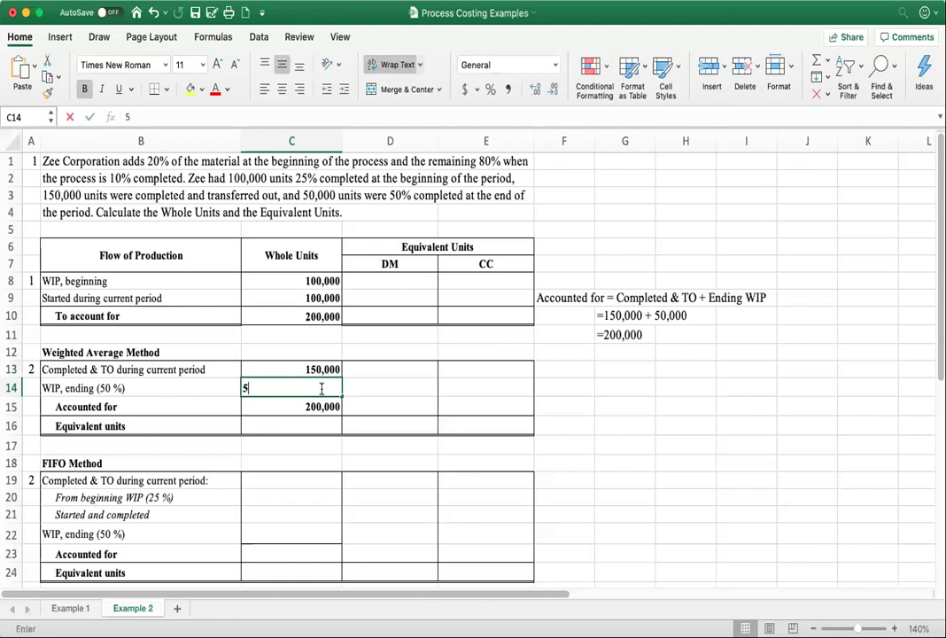
{"action": "type", "text": "0,000"}
{"action": "key", "text": "Return"}
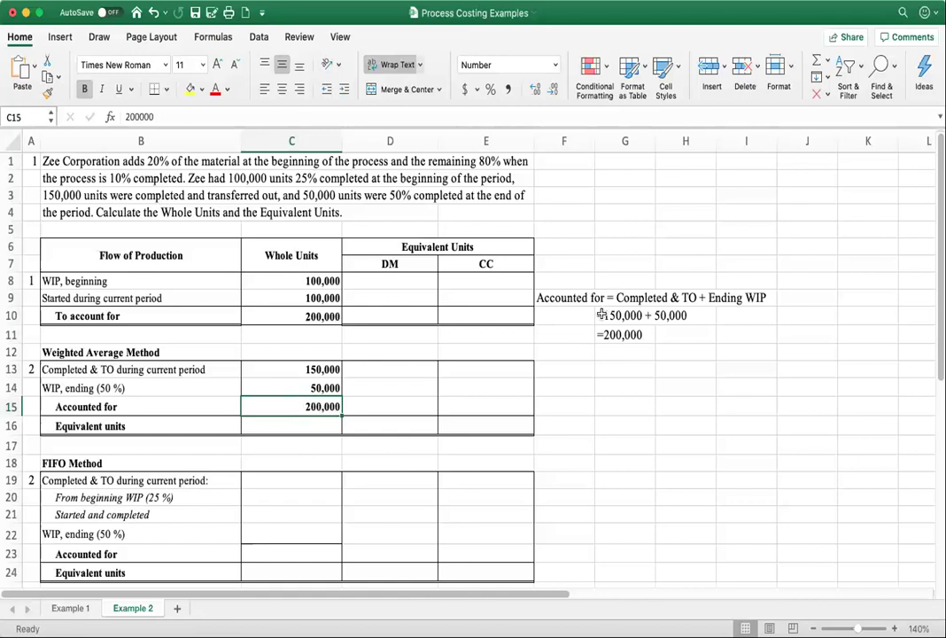
Enter 150,000 equivalent units for both DM and CC in the Weighted Average Completed & TO row, cells D13 and E13.
{"action": "left_click", "coordinate": [409, 368]}
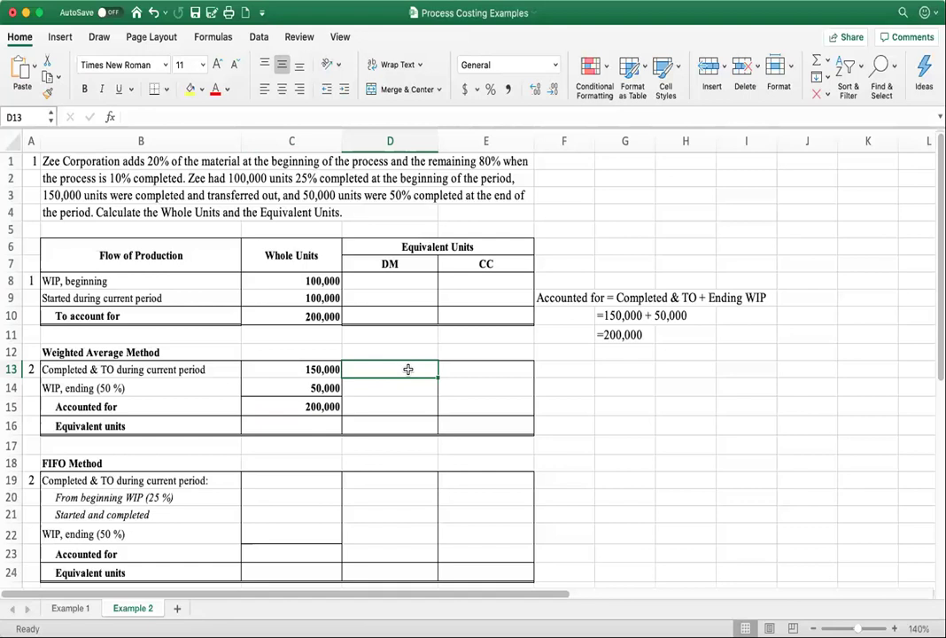
{"action": "type", "text": "150,000"}
{"action": "key", "text": "Tab"}
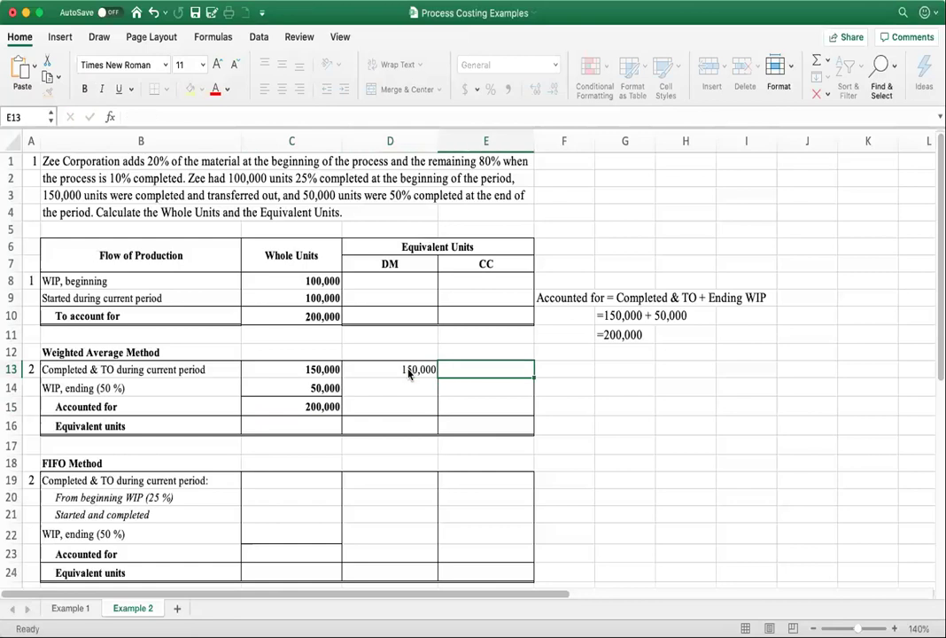
{"action": "type", "text": "150,000"}
{"action": "key", "text": "Return"}
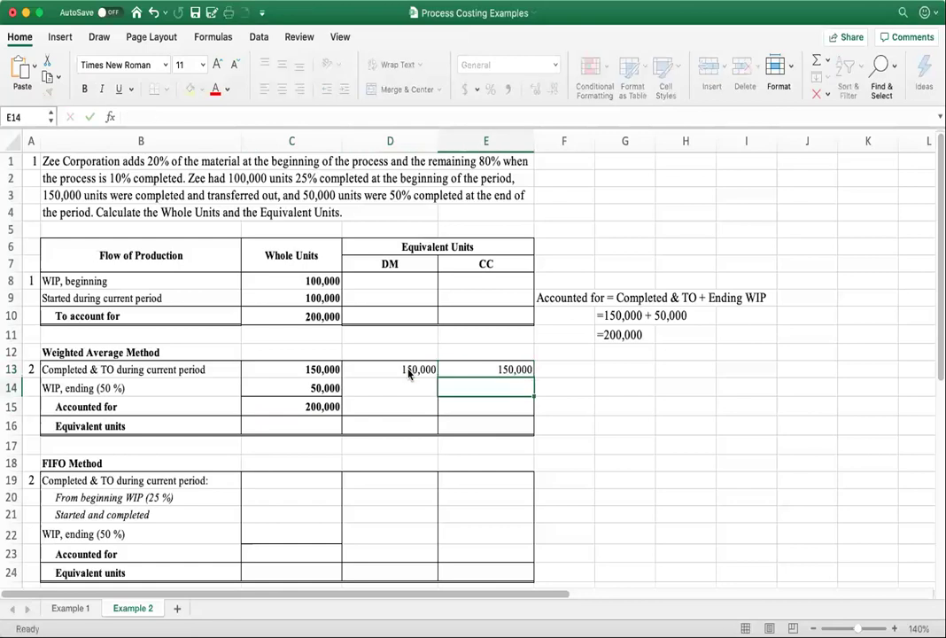
Enter 50,000 as the DM equivalent units for ending WIP in D14 and remove the cell's underline.
{"action": "key", "text": "Left"}
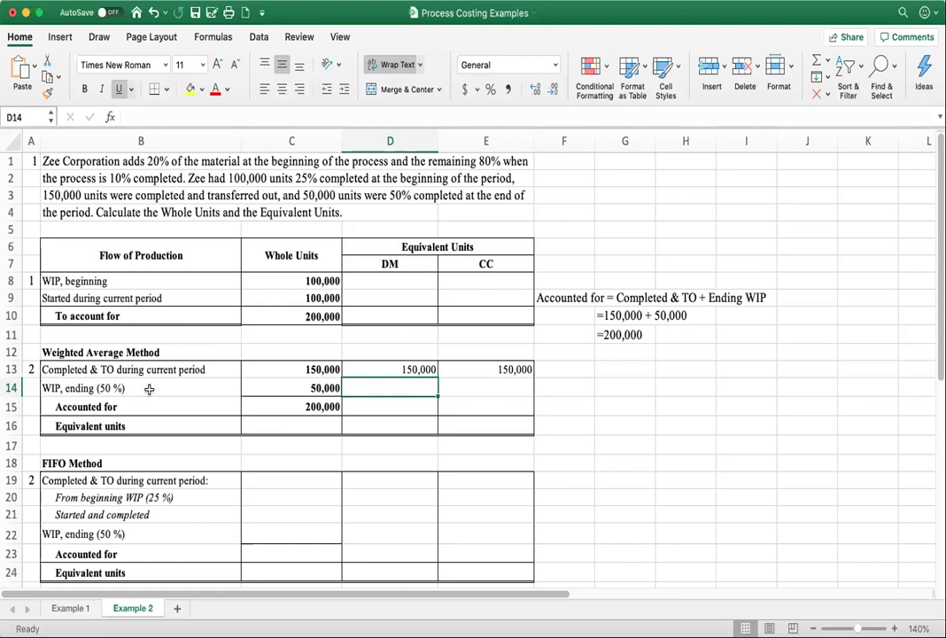
{"action": "type", "text": "50"}
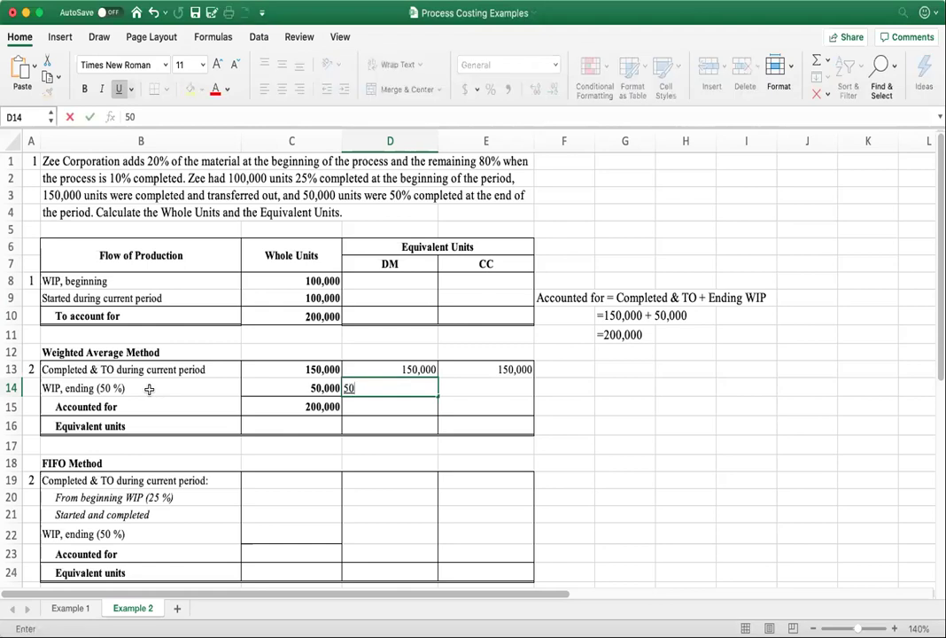
{"action": "type", "text": ",000"}
{"action": "key", "text": "Return"}
{"action": "key", "text": "Up"}
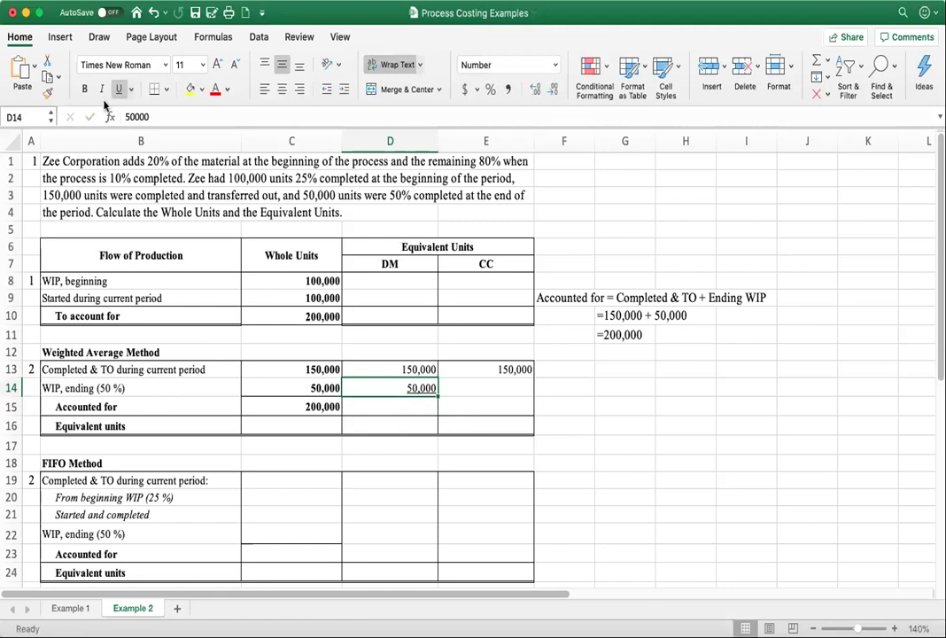
{"action": "left_click", "coordinate": [120, 93]}
{"action": "key", "text": "Right"}
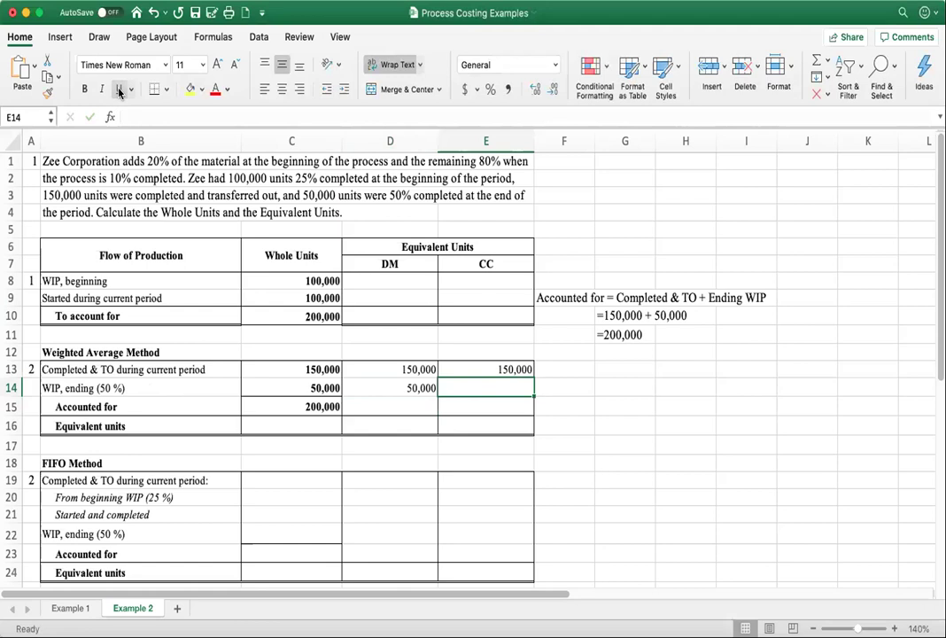
Calculate the CC equivalent units for ending WIP in E14 as =.50*C14, formatted with a thousands comma and no decimals.
{"action": "type", "text": "="}
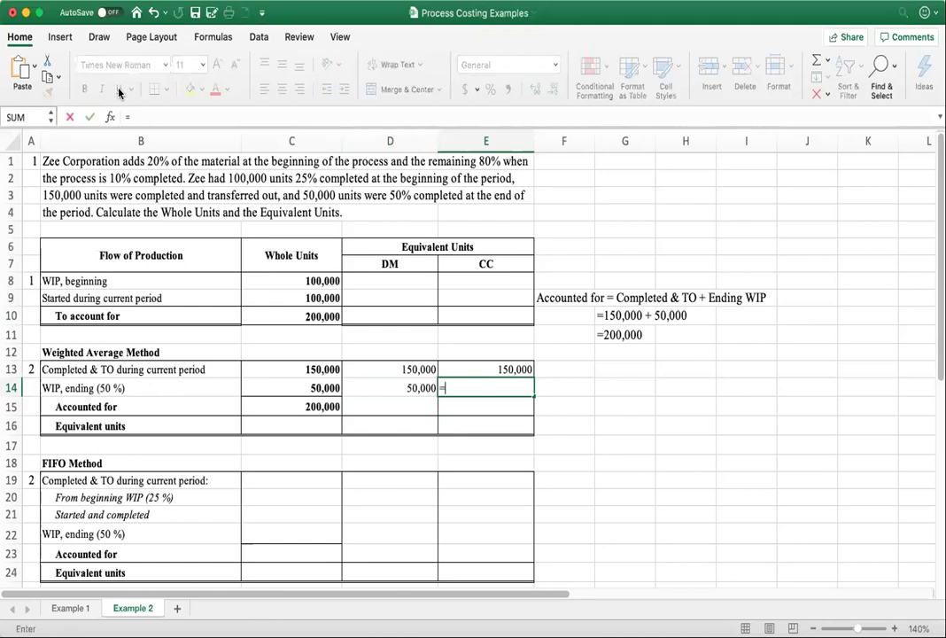
{"action": "type", "text": ".50*c14"}
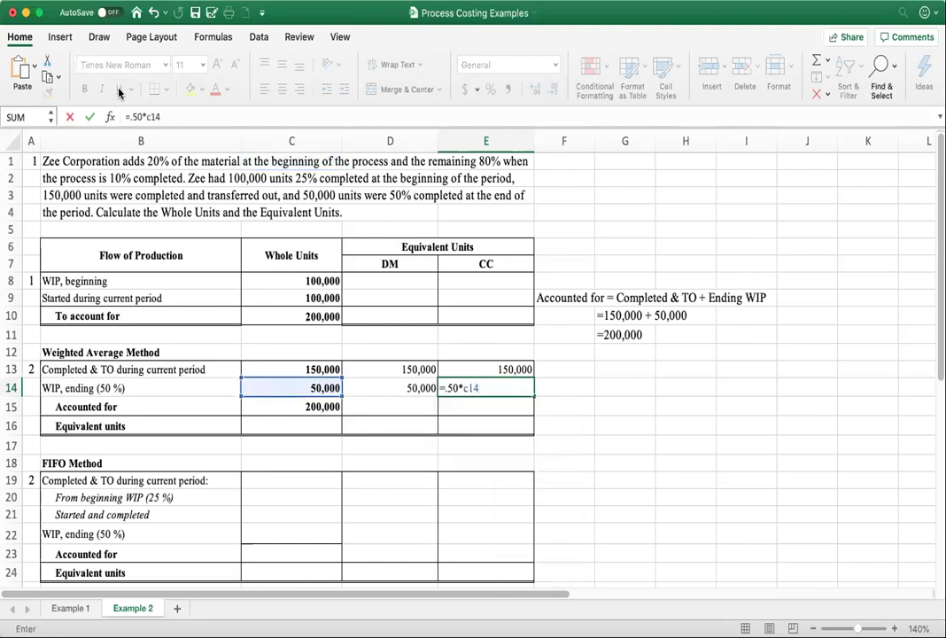
{"action": "key", "text": "Return"}
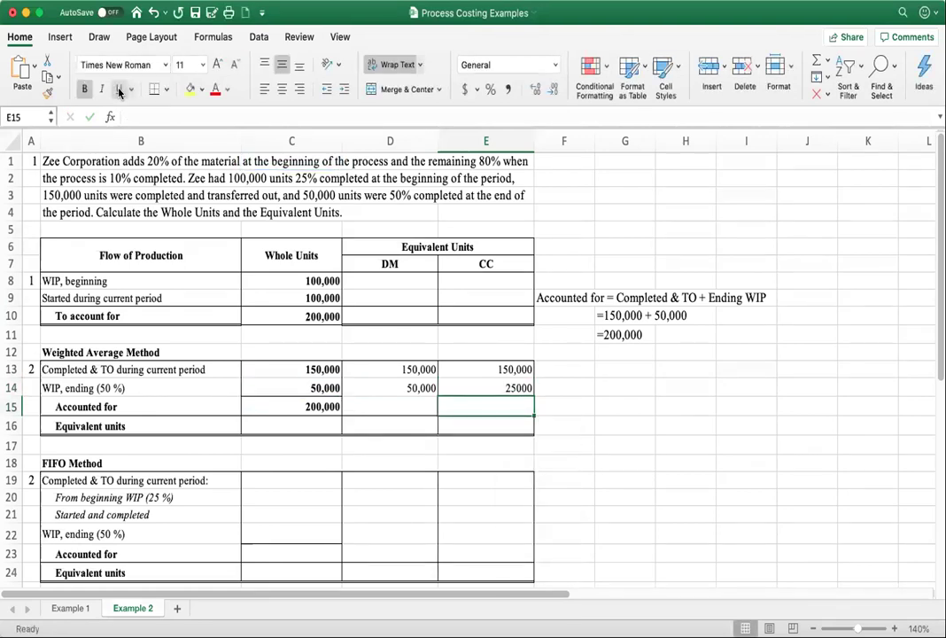
{"action": "key", "text": "Up"}
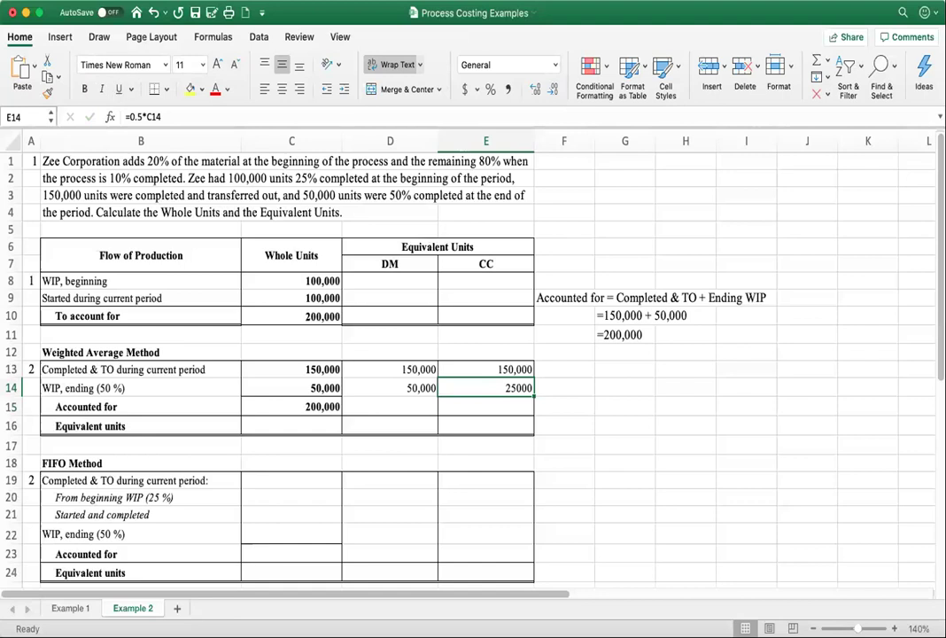
{"action": "left_click", "coordinate": [510, 88]}
{"action": "left_click", "coordinate": [553, 91]}
{"action": "left_click", "coordinate": [552, 90]}
Total the Weighted Average DM equivalent units in D16 with =D13+D14 and fill the formula across to the CC total in E16.
{"action": "left_click", "coordinate": [418, 417]}
{"action": "type", "text": "="}
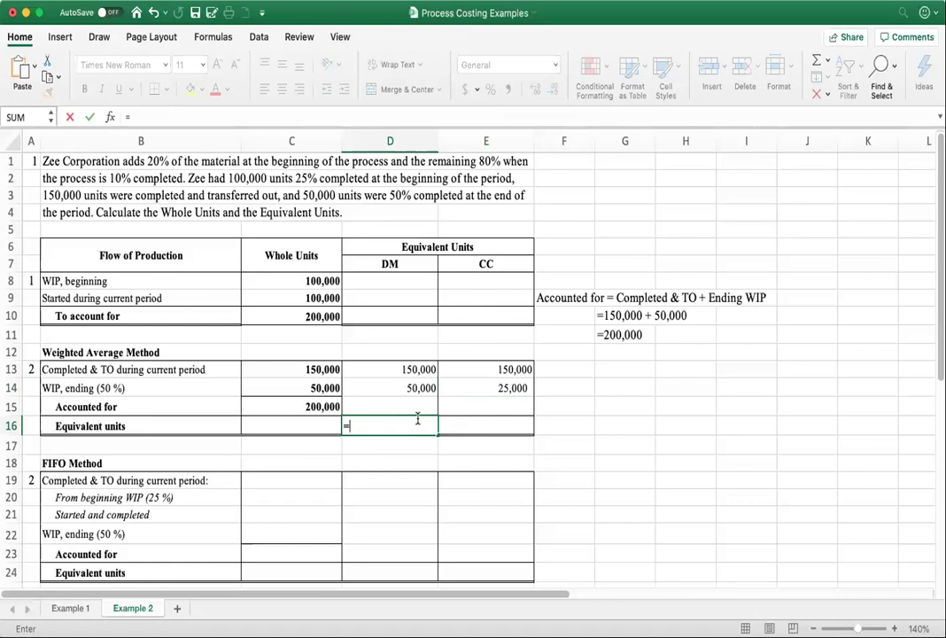
{"action": "type", "text": "d13"}
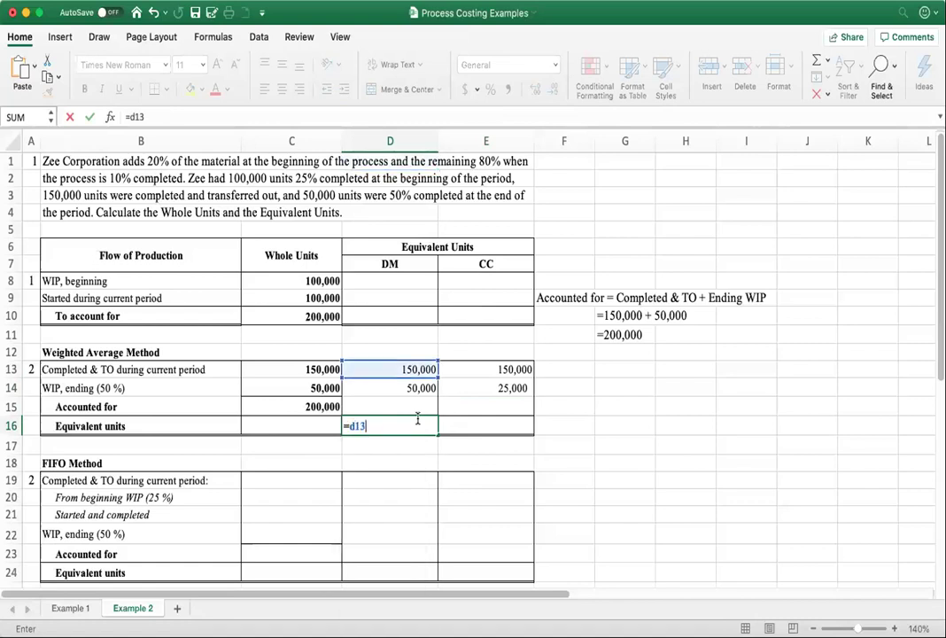
{"action": "type", "text": "+d1"}
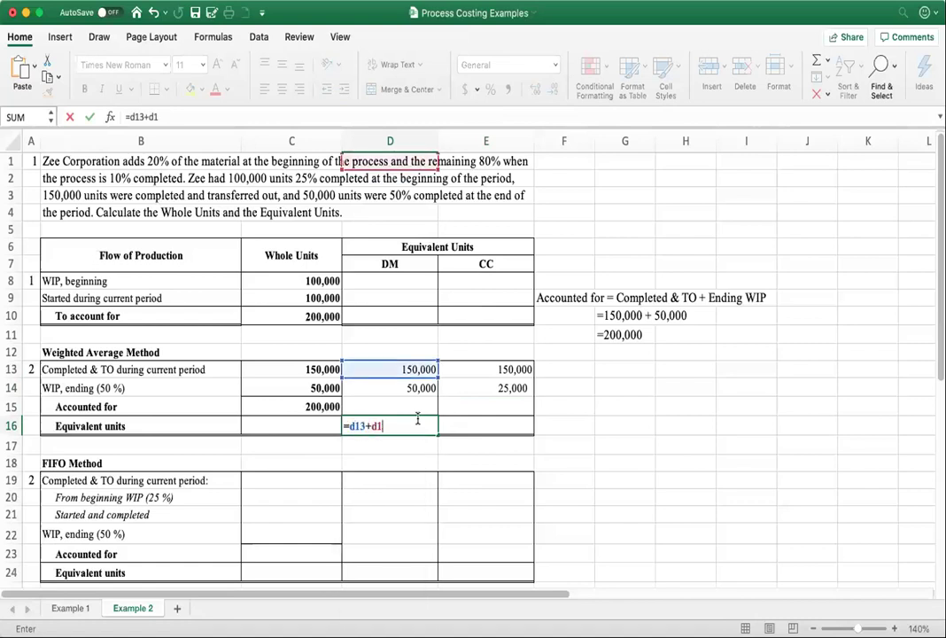
{"action": "type", "text": "4"}
{"action": "key", "text": "Return"}
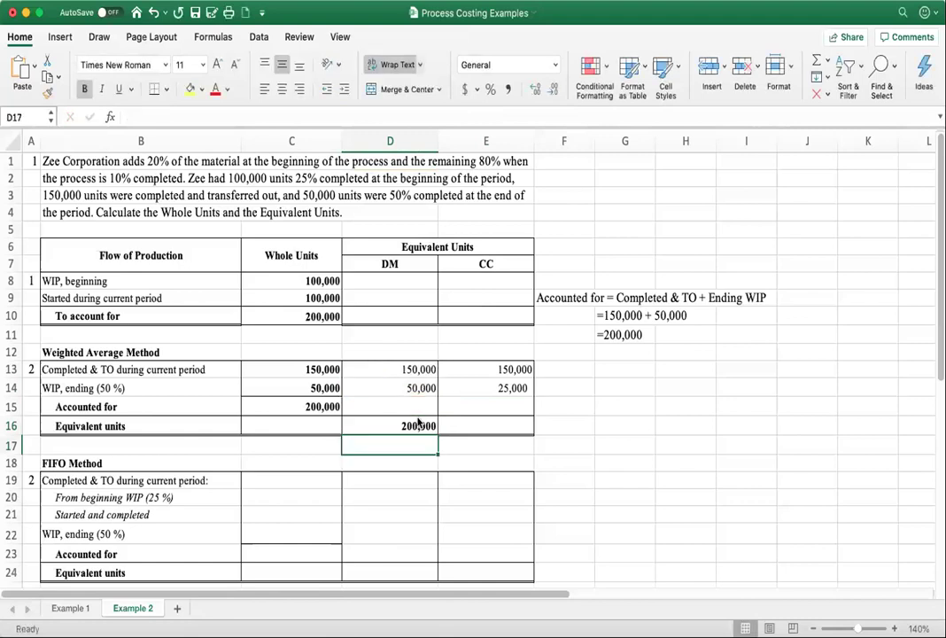
{"action": "left_click", "coordinate": [417, 425]}
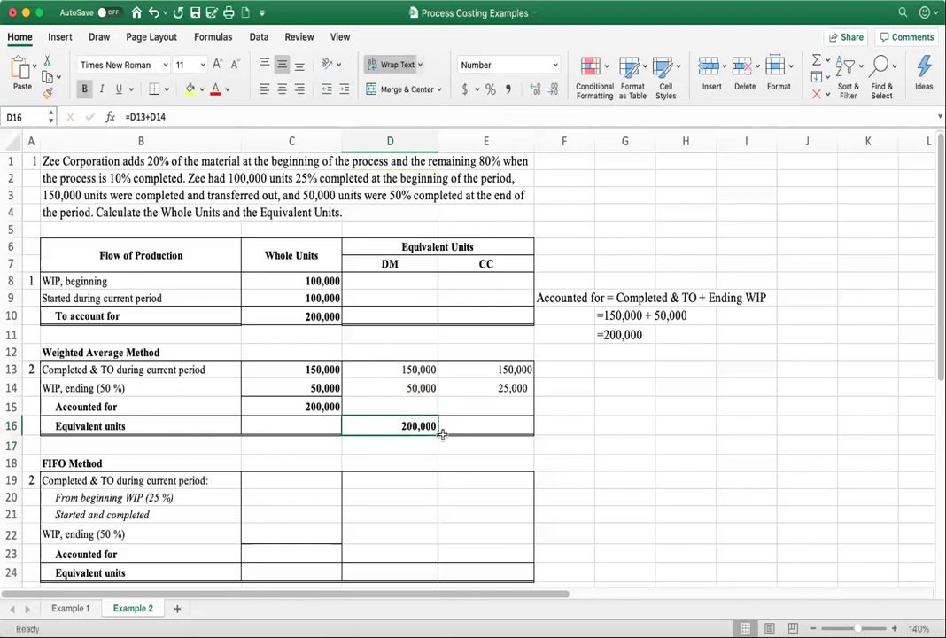
{"action": "left_click_drag", "start_coordinate": [437, 434], "coordinate": [522, 423]}
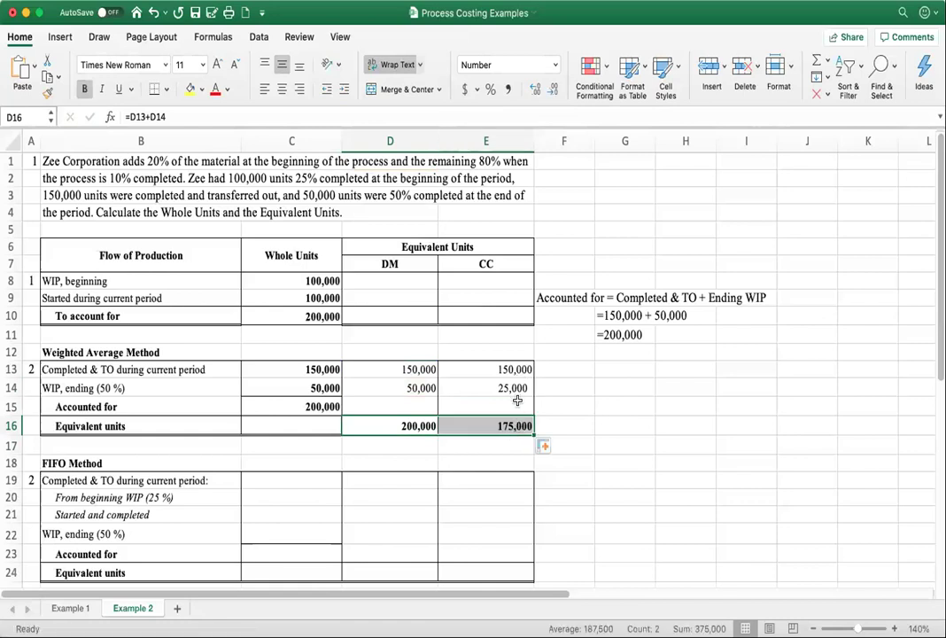
{"action": "left_click", "coordinate": [514, 390]}
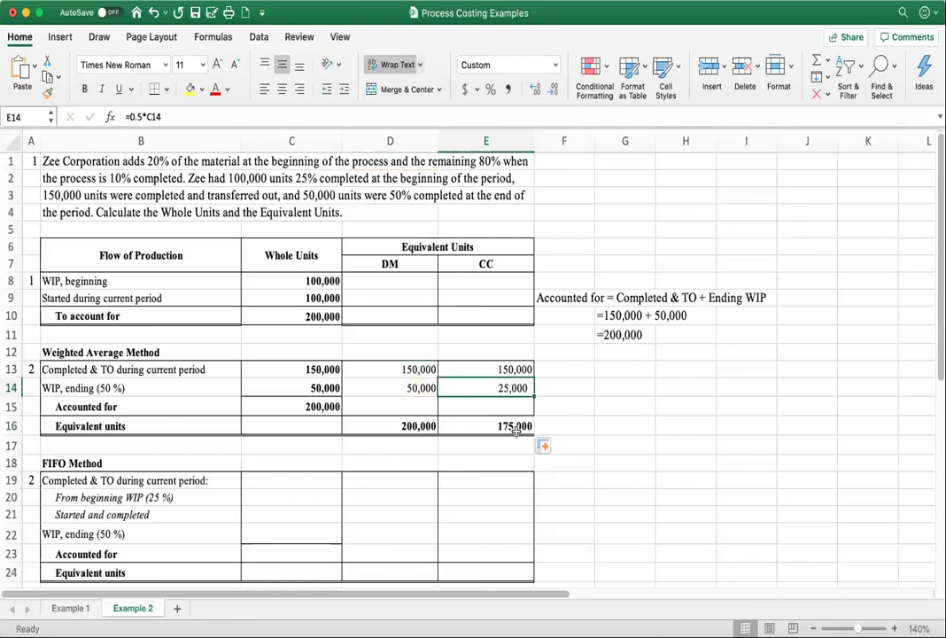
{"action": "left_click", "coordinate": [515, 429]}
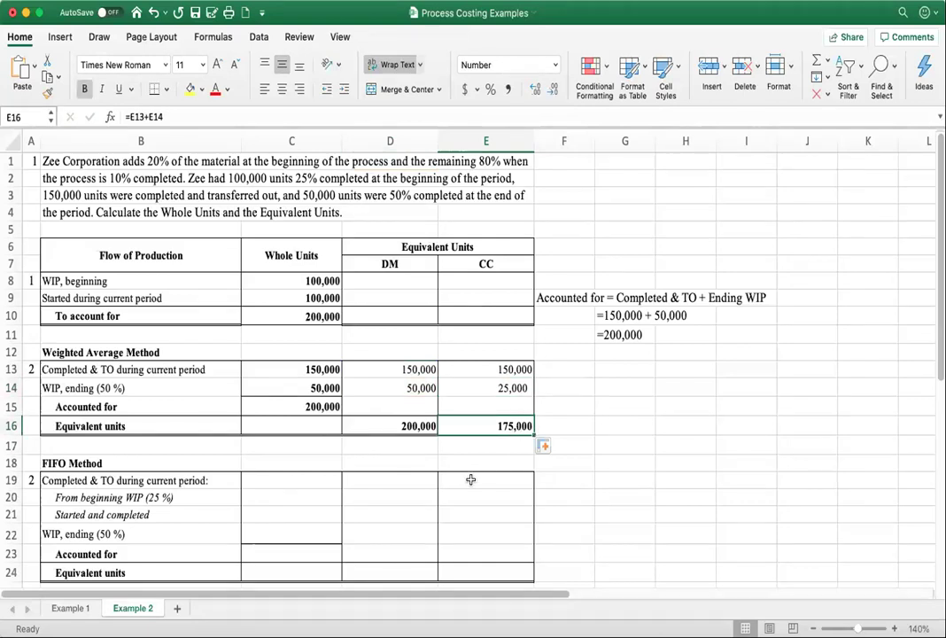
Enter 100,000 as the FIFO whole units from beginning WIP in C20.
{"action": "left_click", "coordinate": [320, 493]}
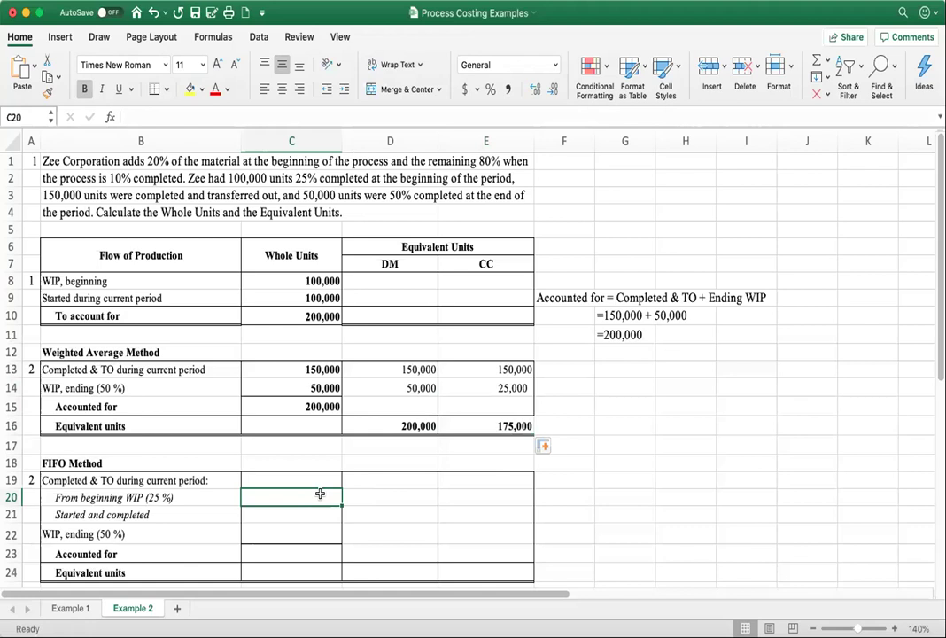
{"action": "type", "text": "100,000"}
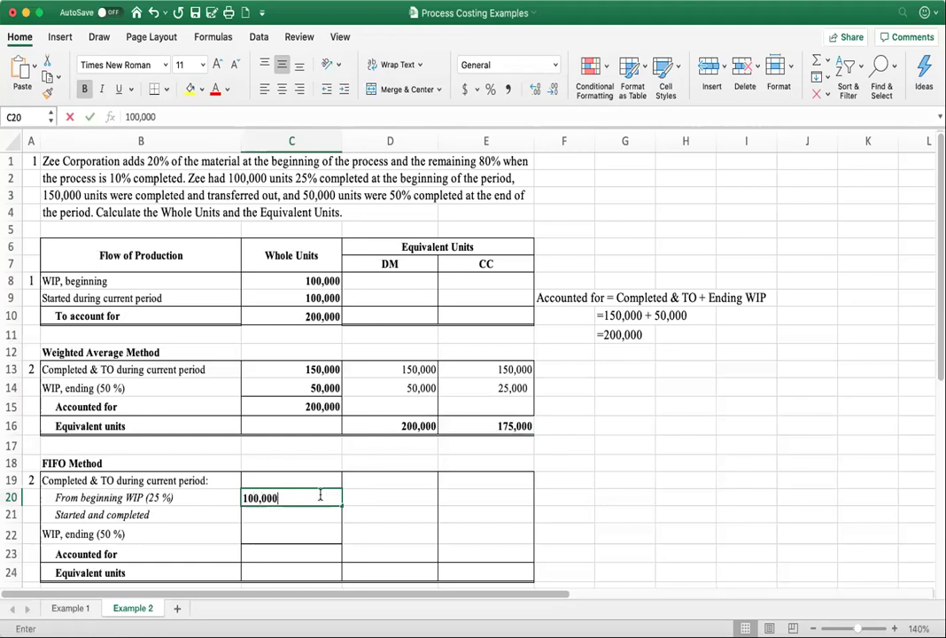
{"action": "key", "text": "Return"}
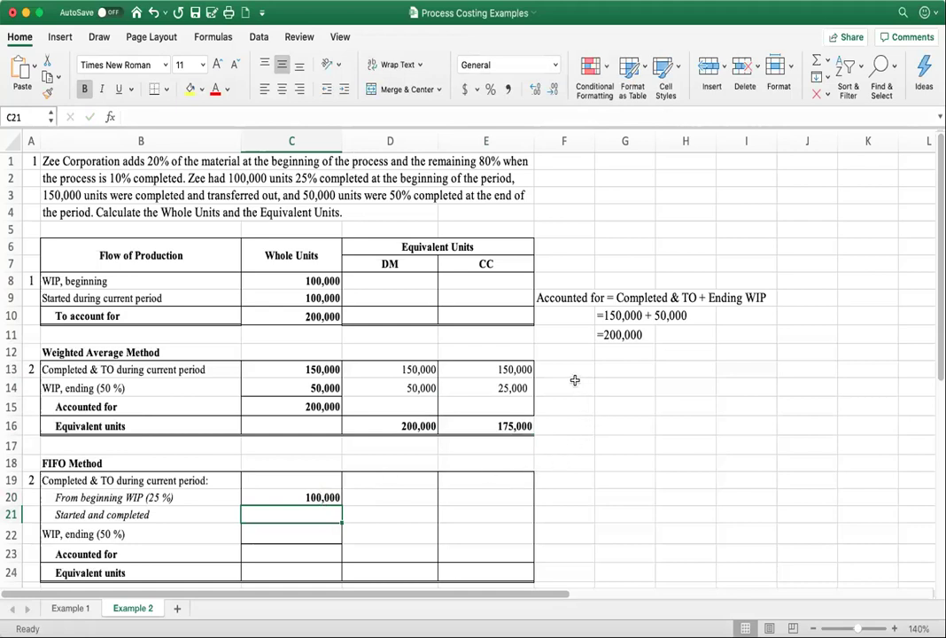
Write the note "Completed & TO = Beginning WIP + Started & Completed" in F19 beside the FIFO table.
{"action": "left_click", "coordinate": [565, 481]}
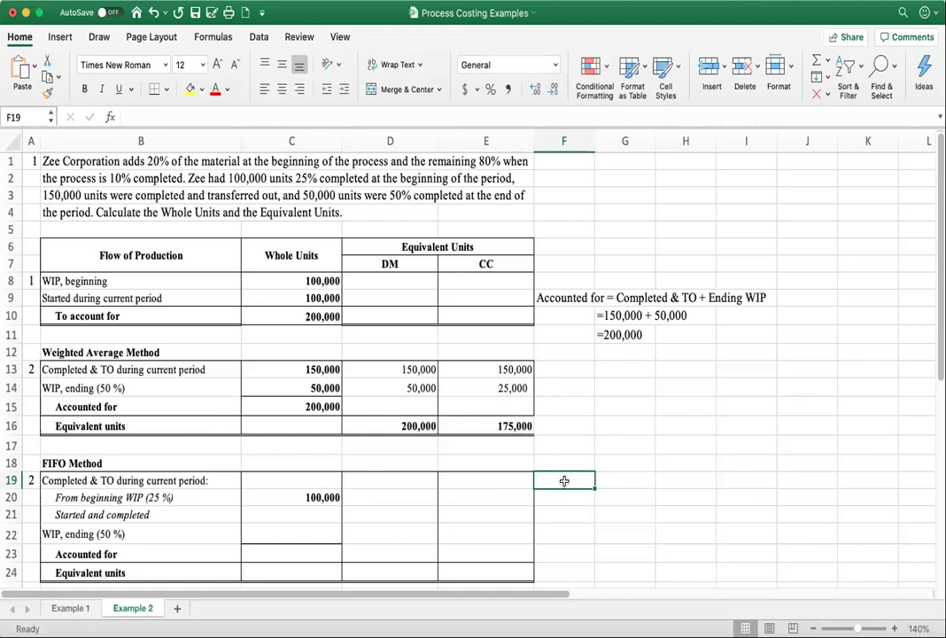
{"action": "type", "text": "Comple"}
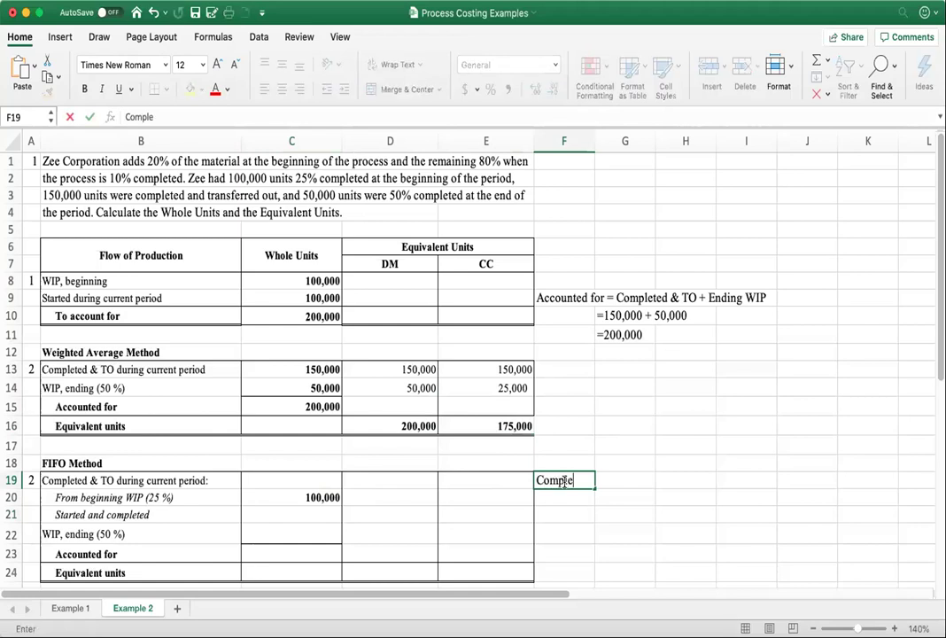
{"action": "type", "text": "ted & T"}
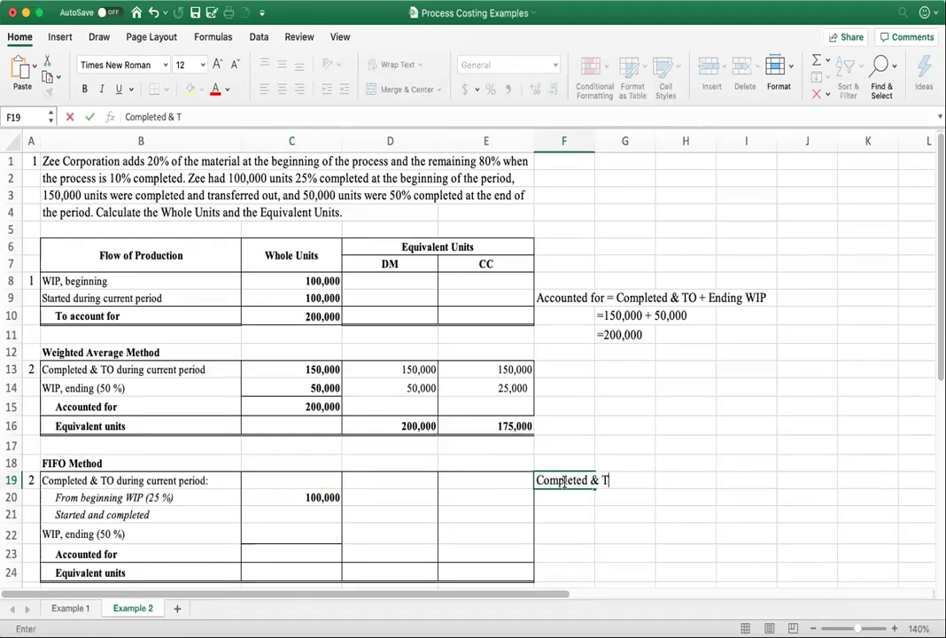
{"action": "type", "text": "O = Beginning WIP "}
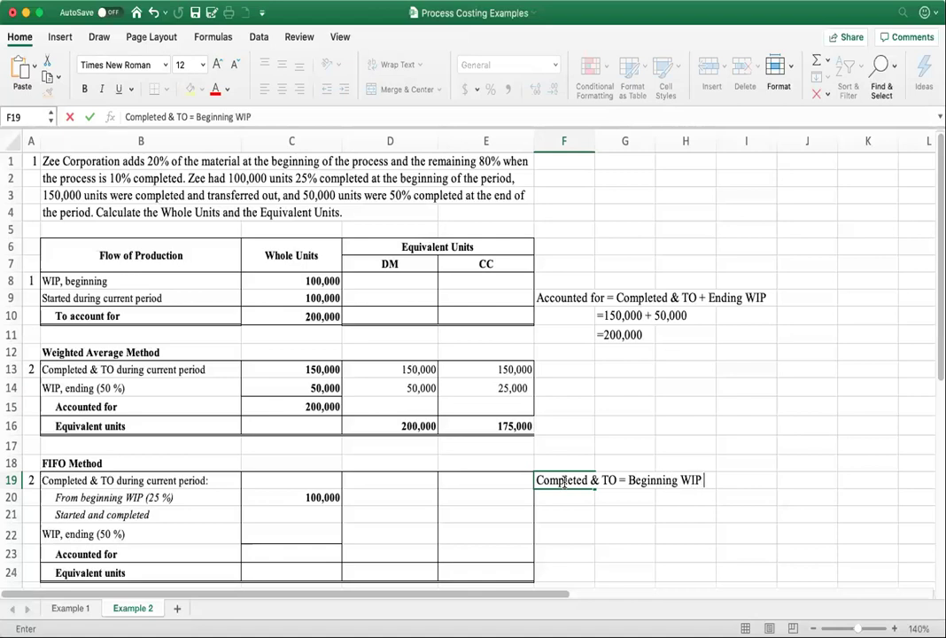
{"action": "type", "text": "+ Started & Completed"}
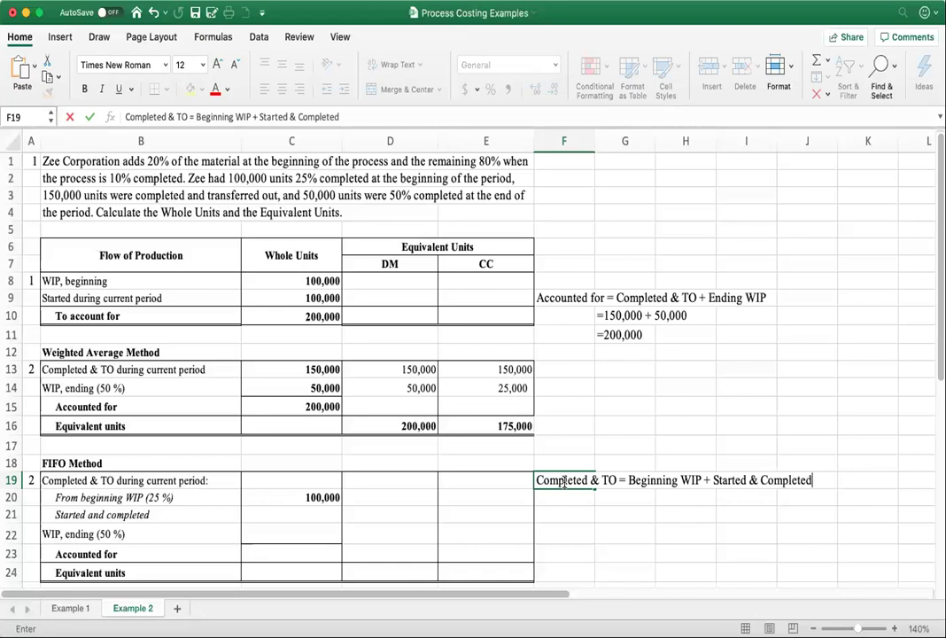
{"action": "key", "text": "Return"}
{"action": "key", "text": "Right"}
{"action": "type", "text": "="}
{"action": "key", "text": "BackSpace"}
{"action": "type", "text": "'"}
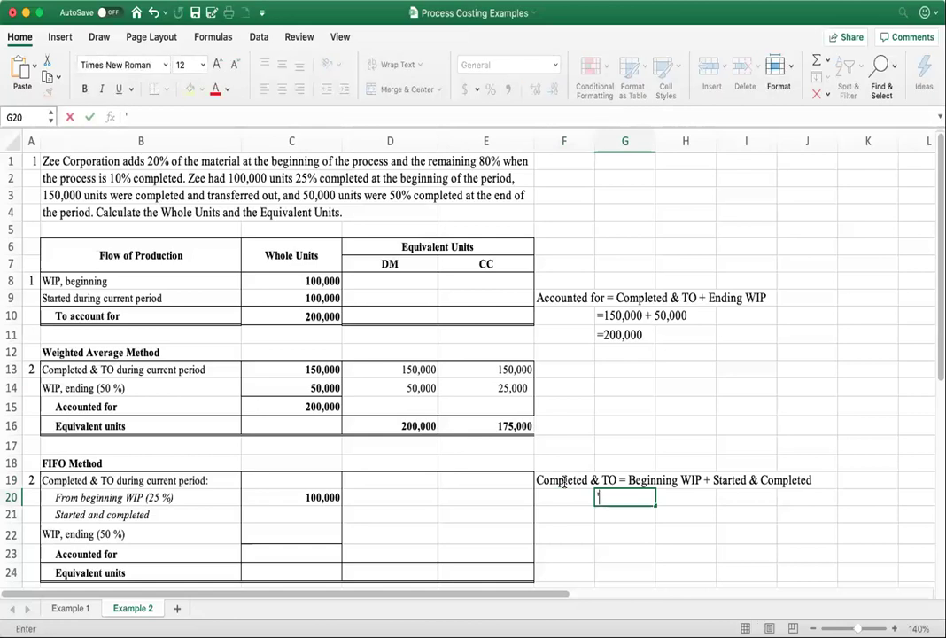
{"action": "key", "text": "BackSpace"}
{"action": "key", "text": "Left"}
Enter 150,000 as text in F20, under the Completed & TO note.
{"action": "type", "text": "1"}
{"action": "key", "text": "BackSpace"}
{"action": "type", "text": "'150,000"}
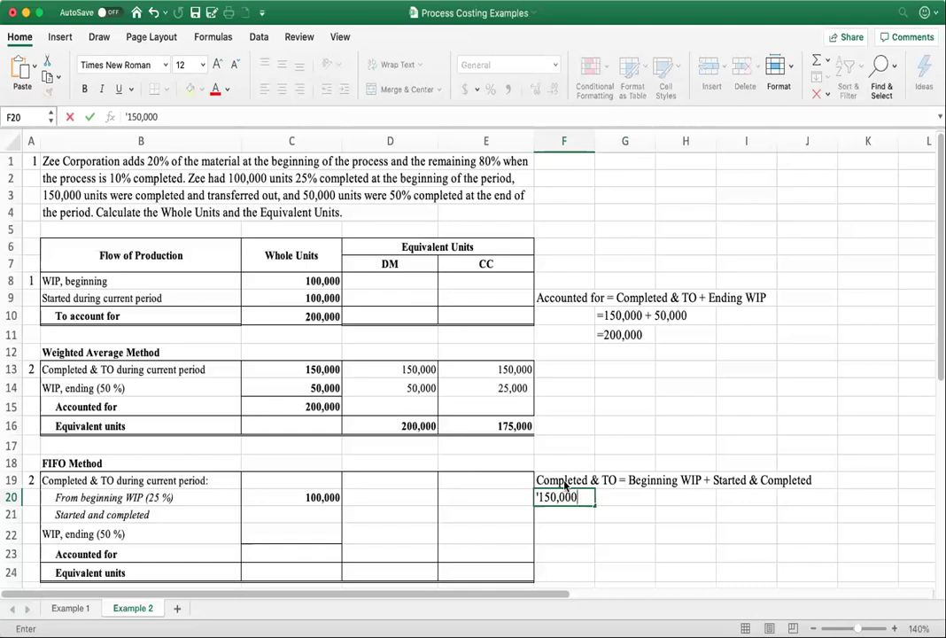
{"action": "key", "text": "Tab"}
Try to enter "='100,000 + Started & Completed" in G20 beside the 150,000.
{"action": "type", "text": "="}
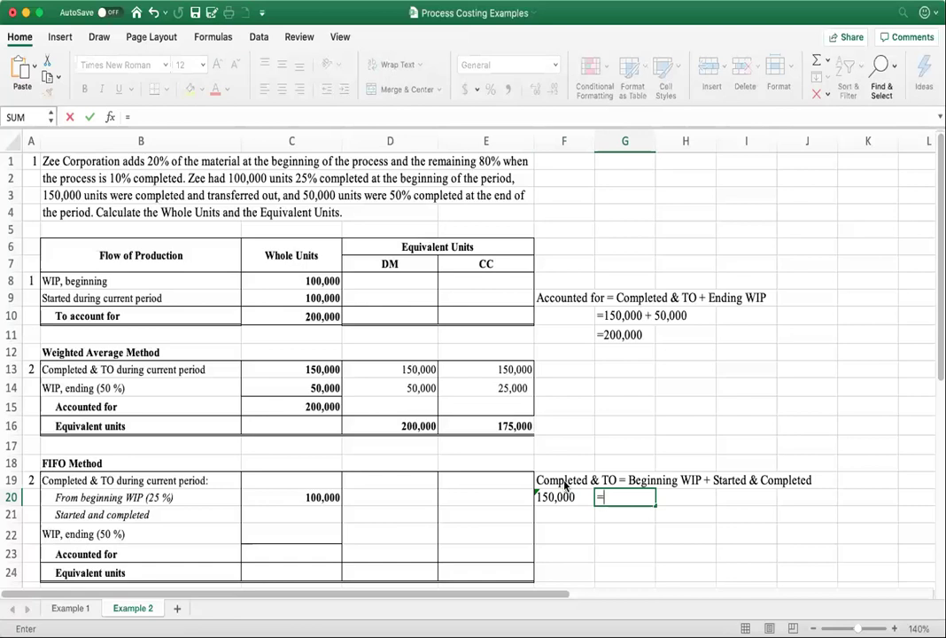
{"action": "type", "text": "'100,000 + Star"}
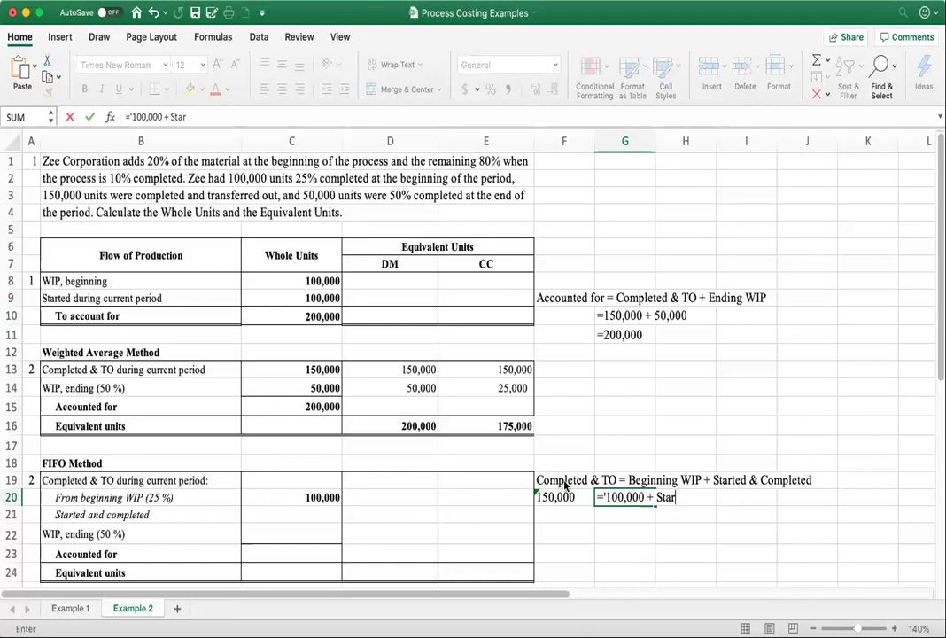
{"action": "type", "text": "ted & C"}
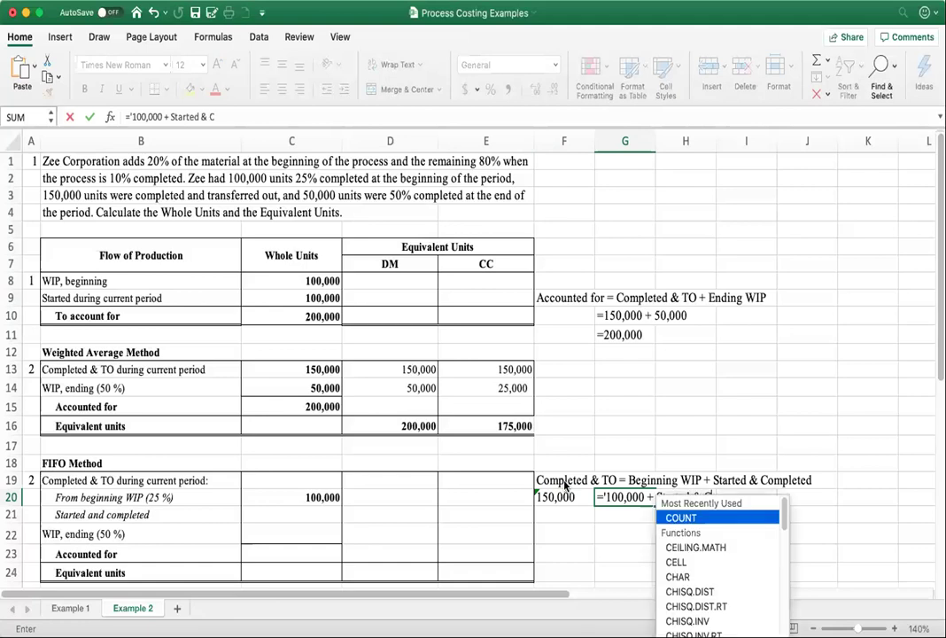
{"action": "type", "text": "ompleted"}
{"action": "key", "text": "Return"}
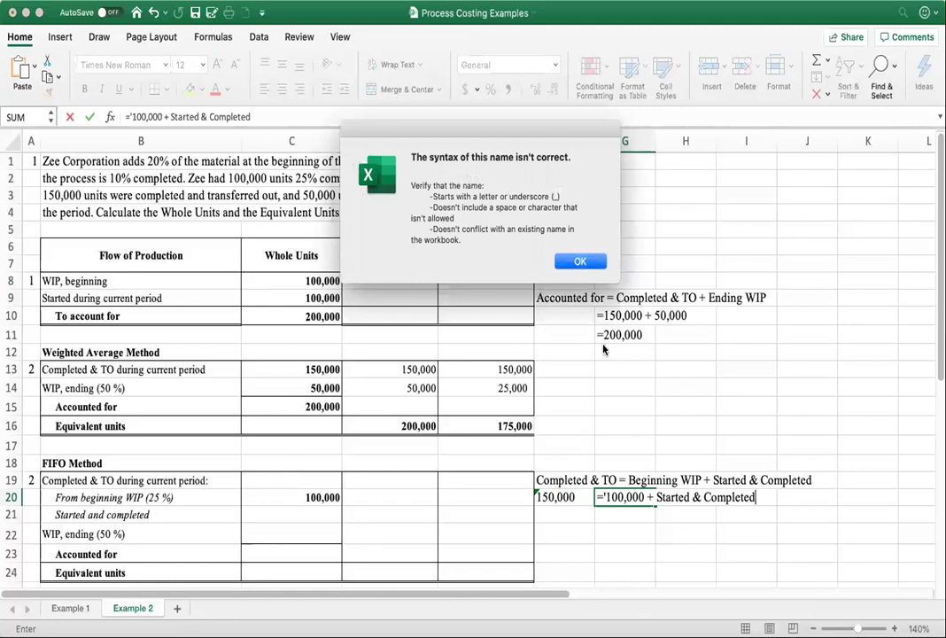
Dismiss the error and remove the apostrophe so that G20 reads "=100,000 + Started & Completed".
{"action": "left_click", "coordinate": [592, 262]}
{"action": "left_click_drag", "start_coordinate": [625, 497], "coordinate": [607, 517]}
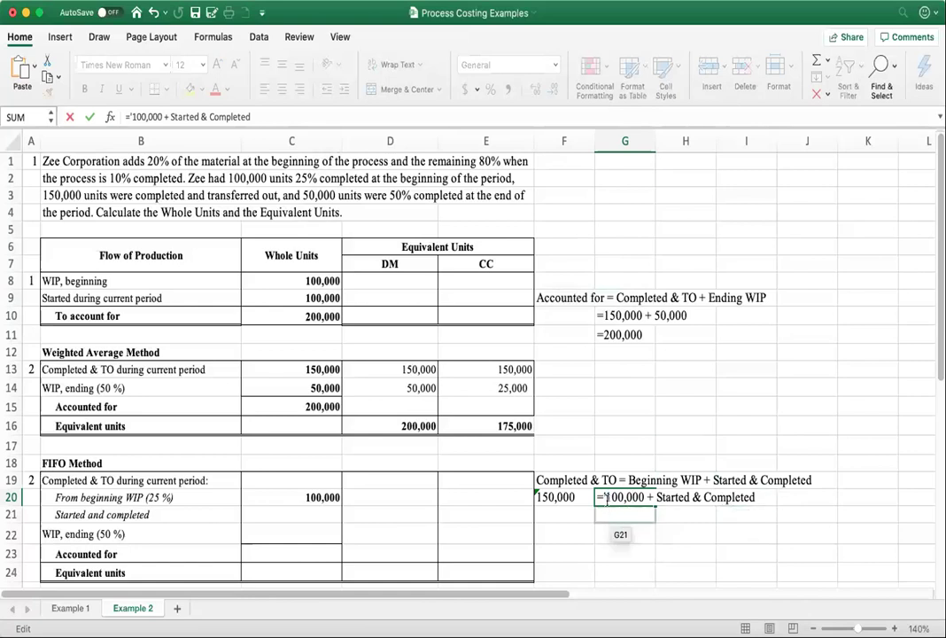
{"action": "left_click", "coordinate": [604, 497]}
{"action": "key", "text": "BackSpace"}
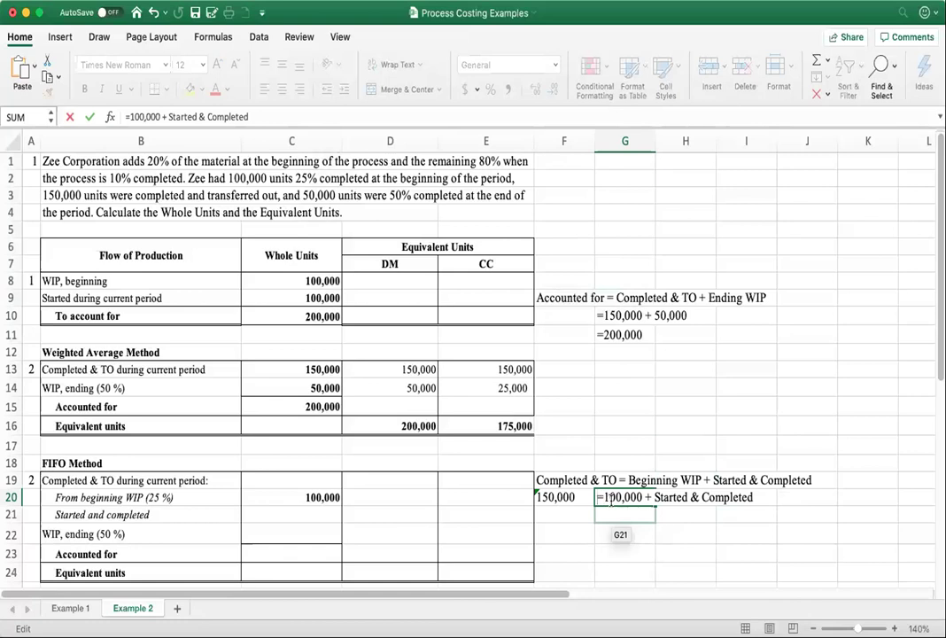
{"action": "key", "text": "Return"}
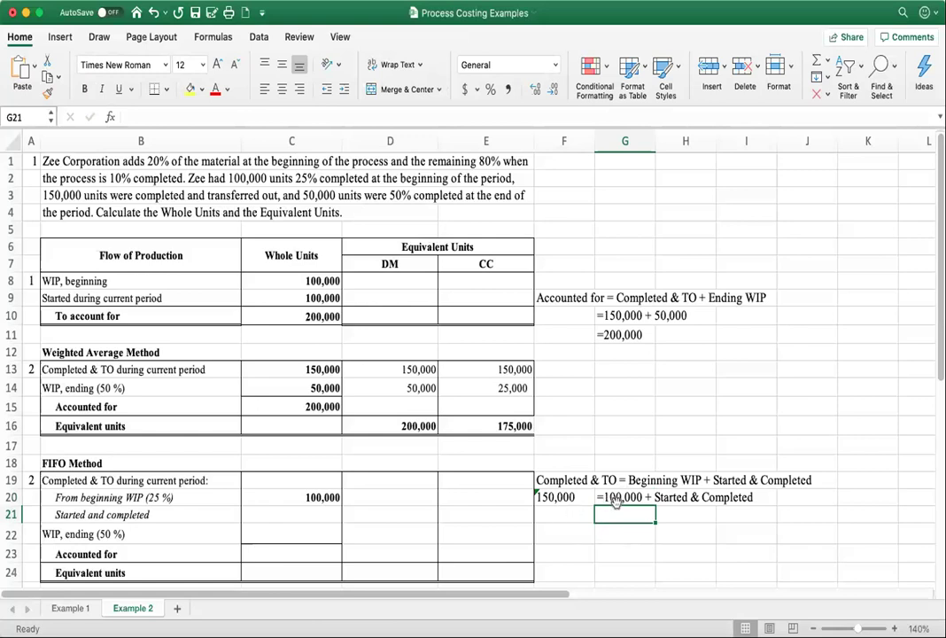
Enter 50,000 as text in F21, below the 150,000 in the note.
{"action": "left_click", "coordinate": [562, 523]}
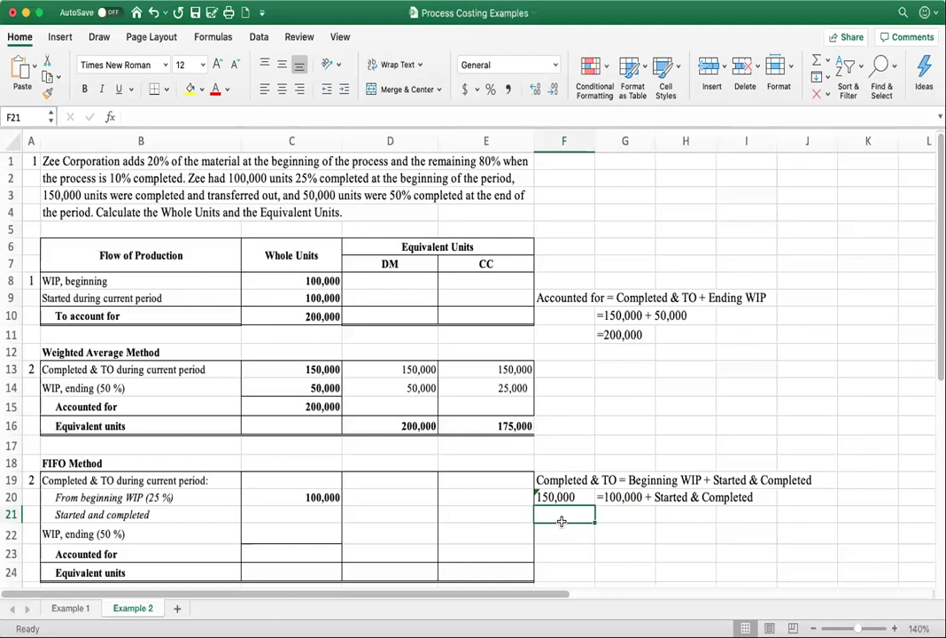
{"action": "type", "text": "5"}
{"action": "key", "text": "BackSpace"}
{"action": "type", "text": "'50,000"}
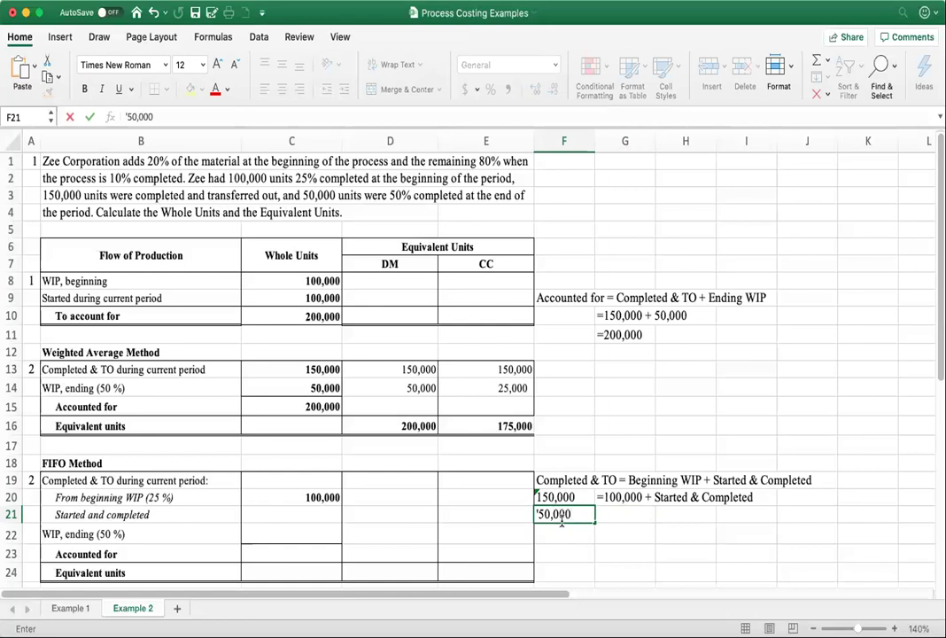
{"action": "key", "text": "Tab"}
Enter "= Started & Completed" as text in G21 beside the 50,000.
{"action": "type", "text": "="}
{"action": "key", "text": "BackSpace"}
{"action": "type", "text": "'="}
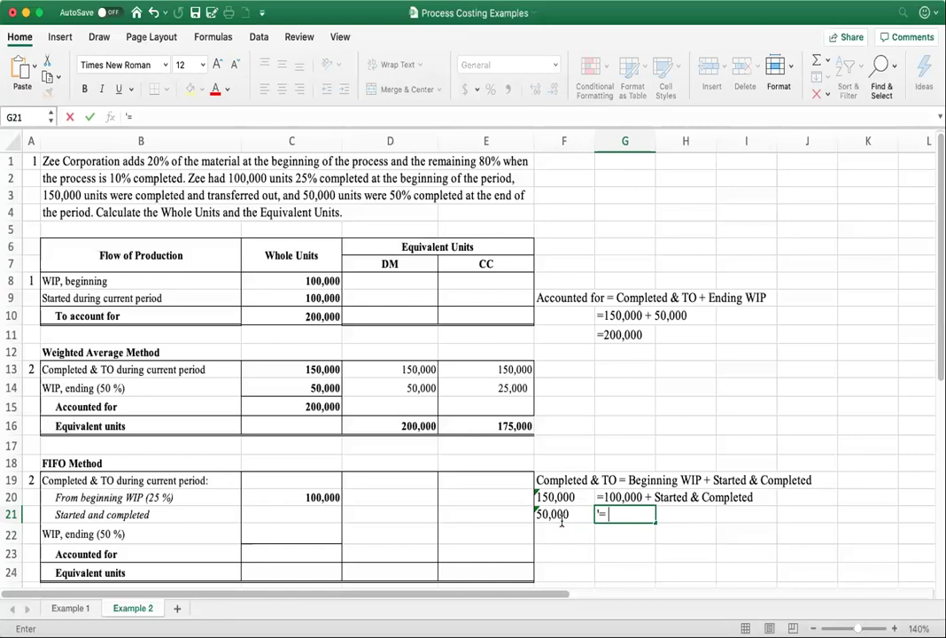
{"action": "type", "text": " Started &"}
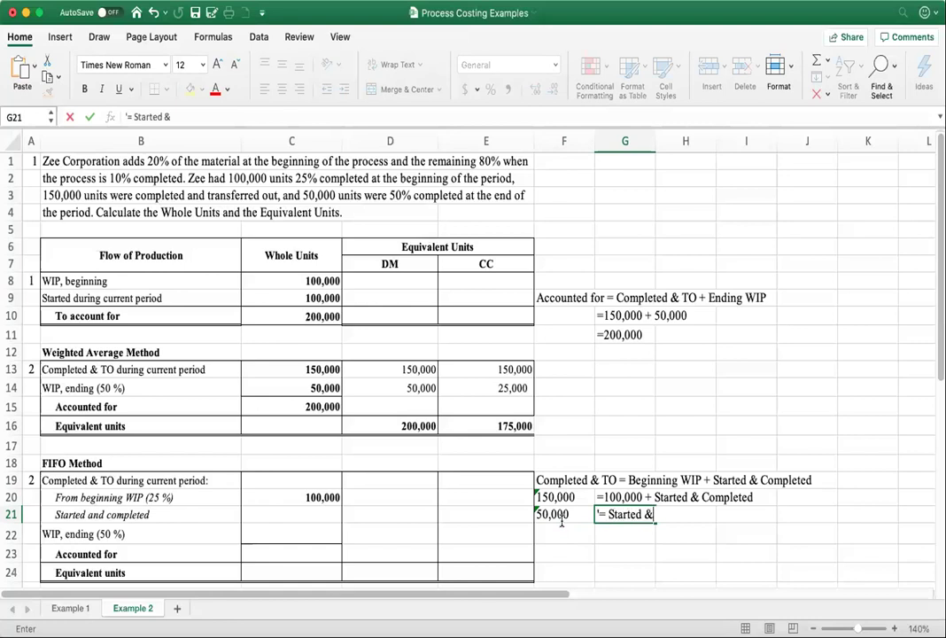
{"action": "type", "text": " Completed"}
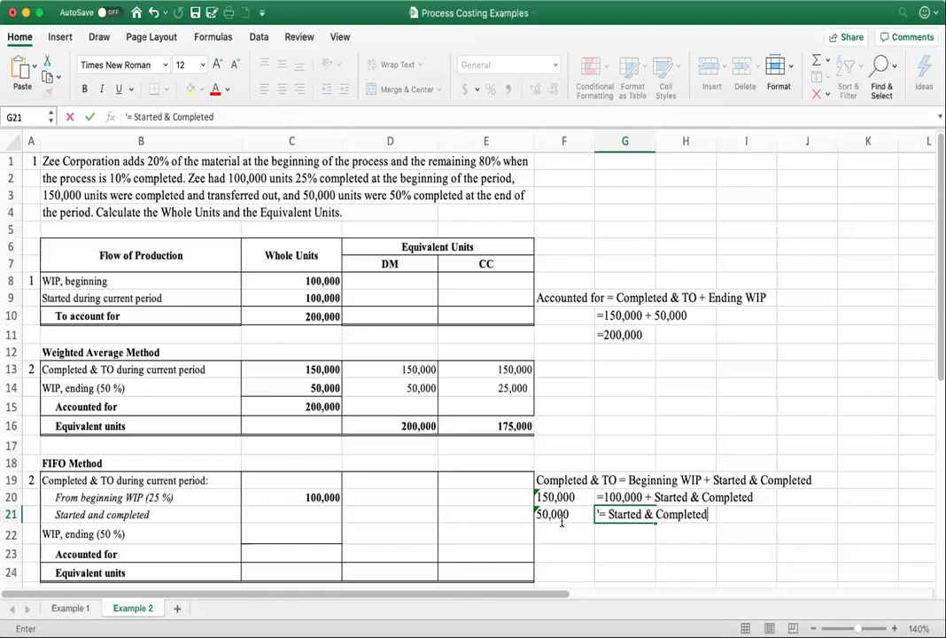
{"action": "key", "text": "Return"}
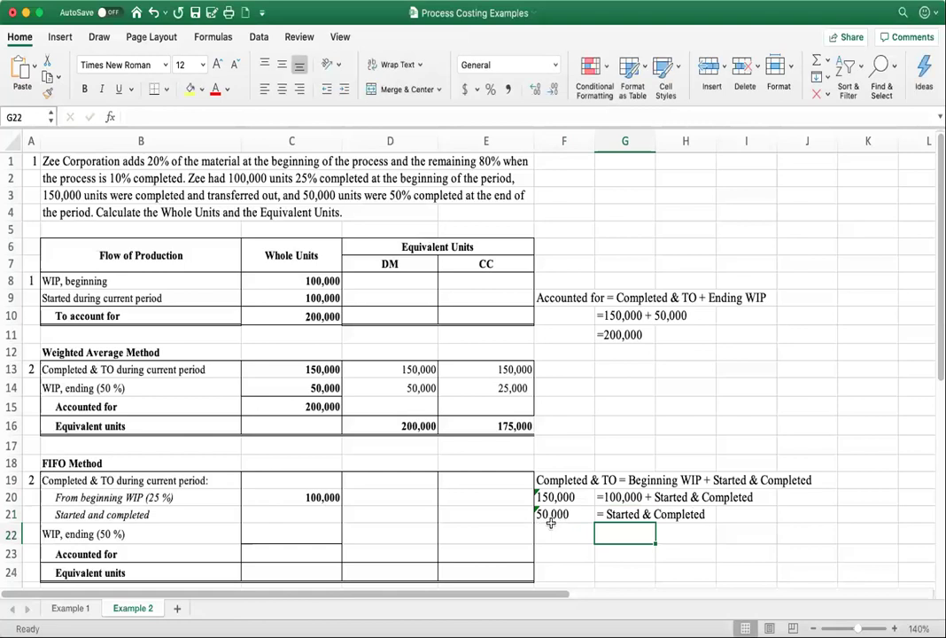
Under FIFO whole units, enter 50,000 for Started and completed in C21 and 50,000 without underline for ending WIP in C22.
{"action": "left_click", "coordinate": [327, 514]}
{"action": "type", "text": "50,000"}
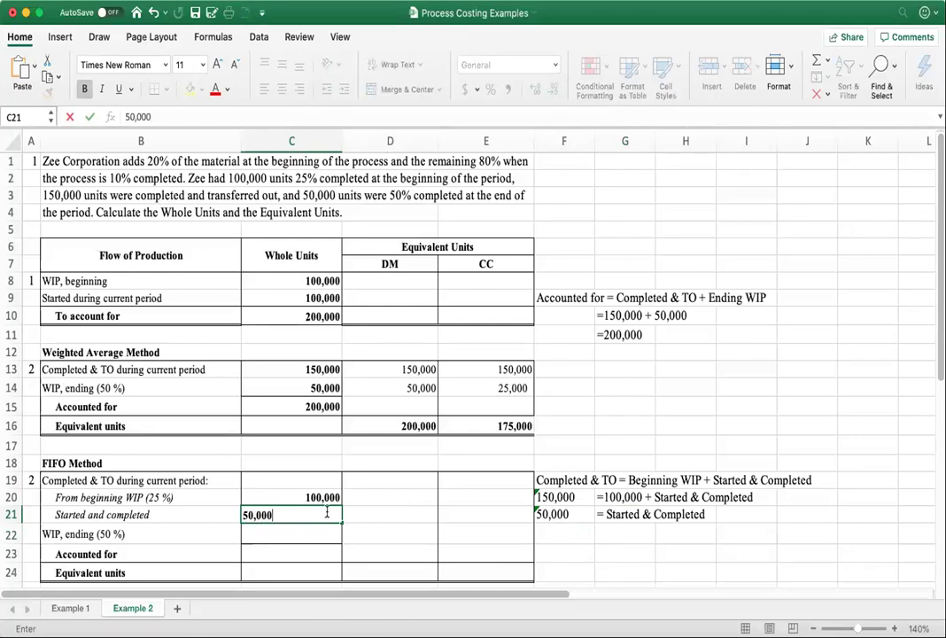
{"action": "key", "text": "Return"}
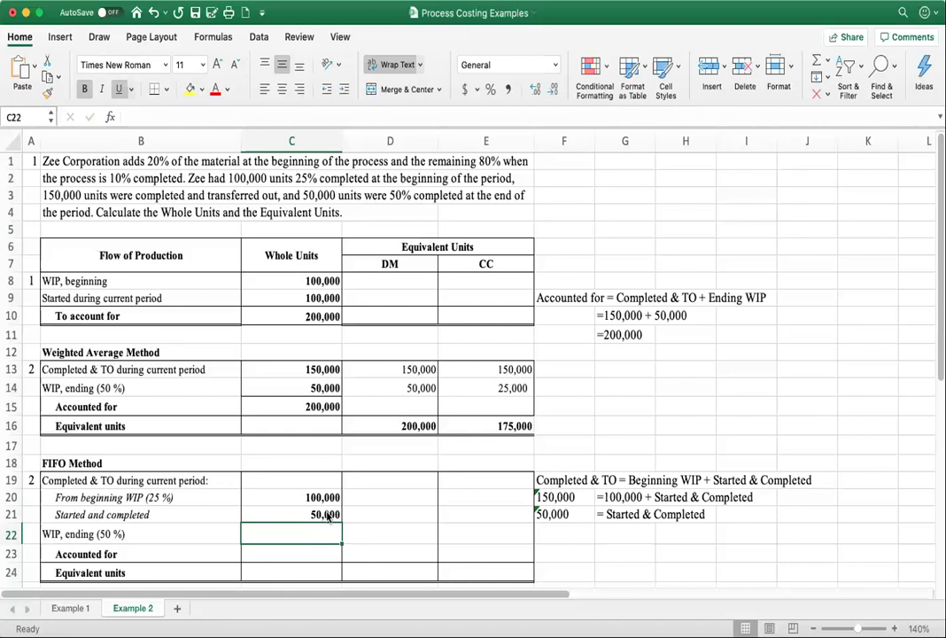
{"action": "type", "text": "50,000"}
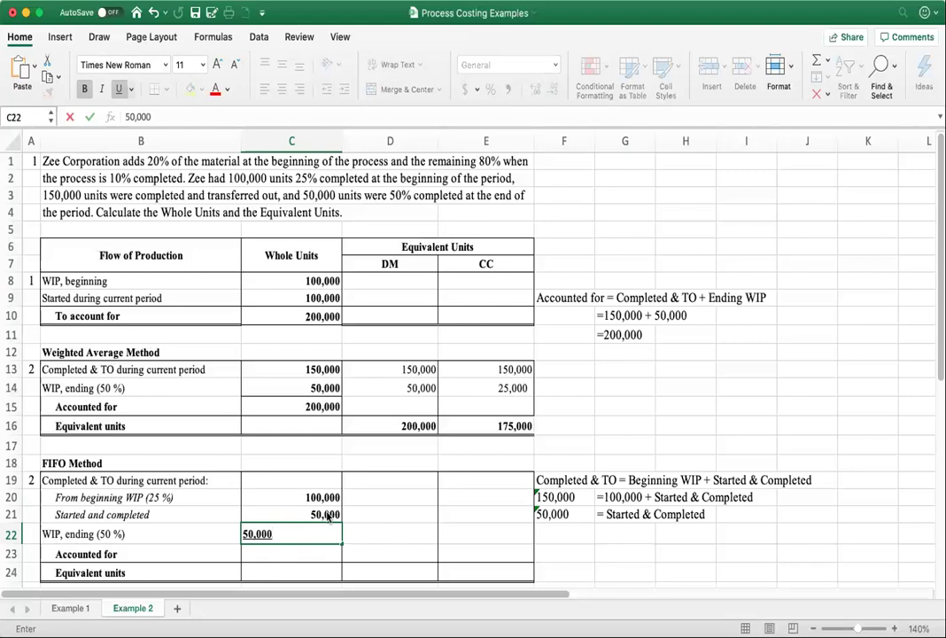
{"action": "key", "text": "Return"}
{"action": "key", "text": "Up"}
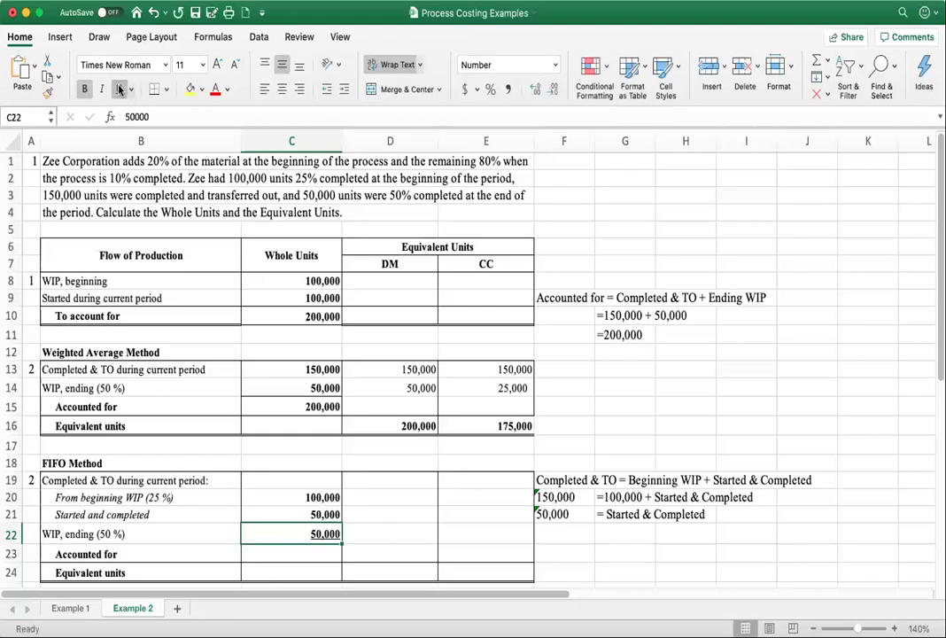
{"action": "left_click", "coordinate": [325, 557]}
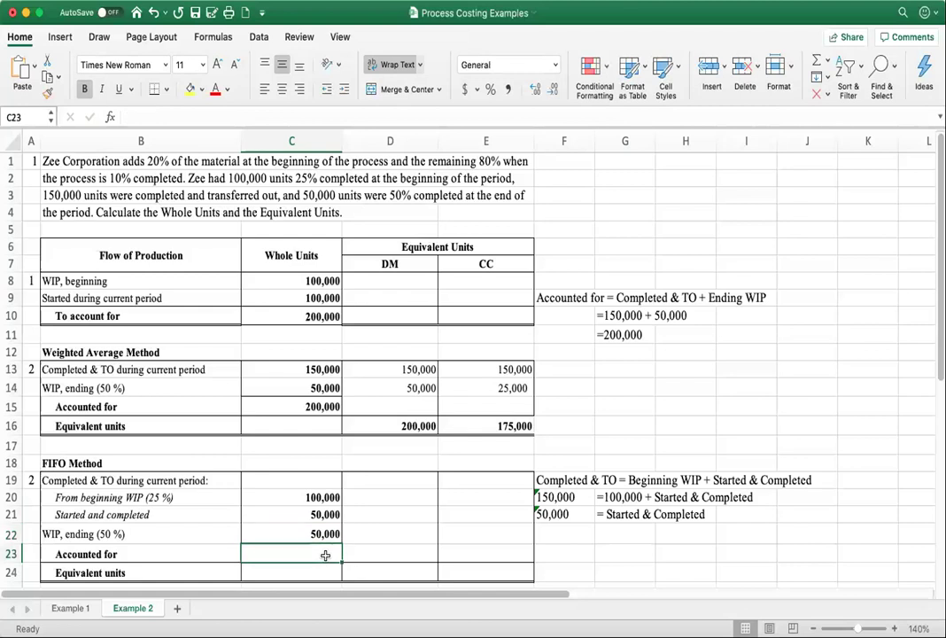
{"action": "type", "text": "=sum"}
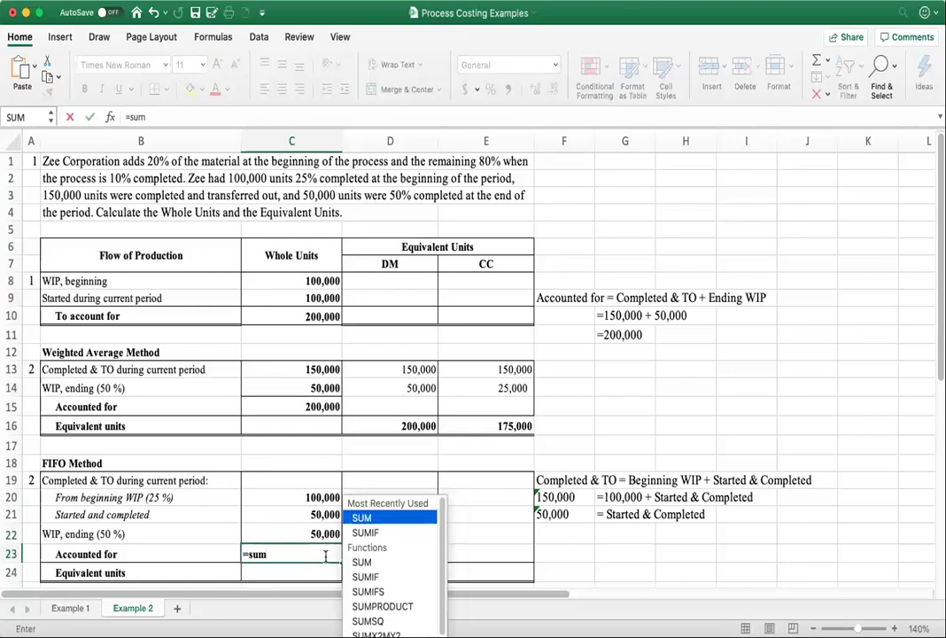
{"action": "type", "text": "("}
{"action": "key", "text": "BackSpace"}
{"action": "type", "text": "("}
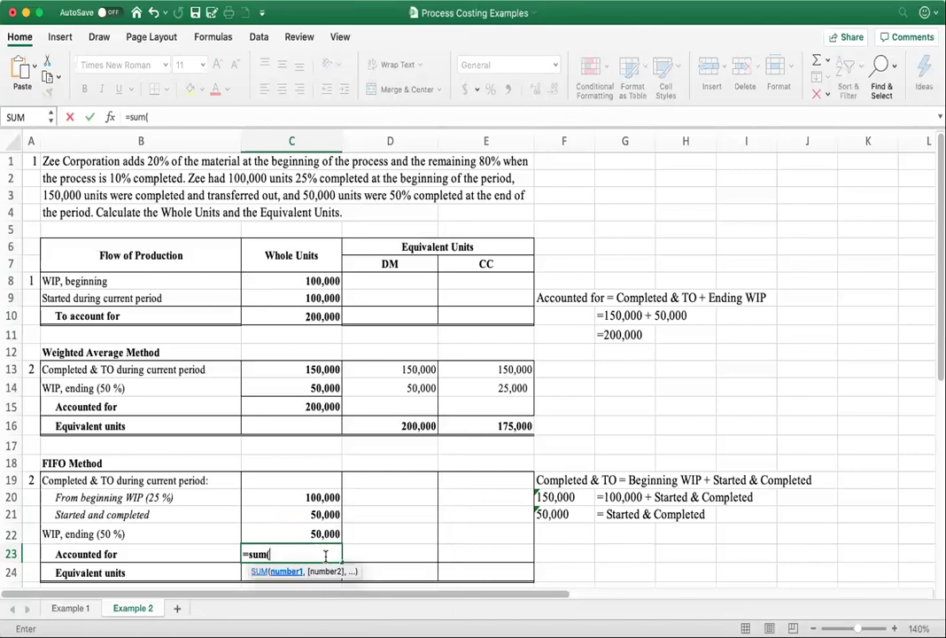
{"action": "type", "text": "20"}
{"action": "key", "text": "BackSpace"}
{"action": "key", "text": "BackSpace"}
{"action": "key", "text": "BackSpace"}
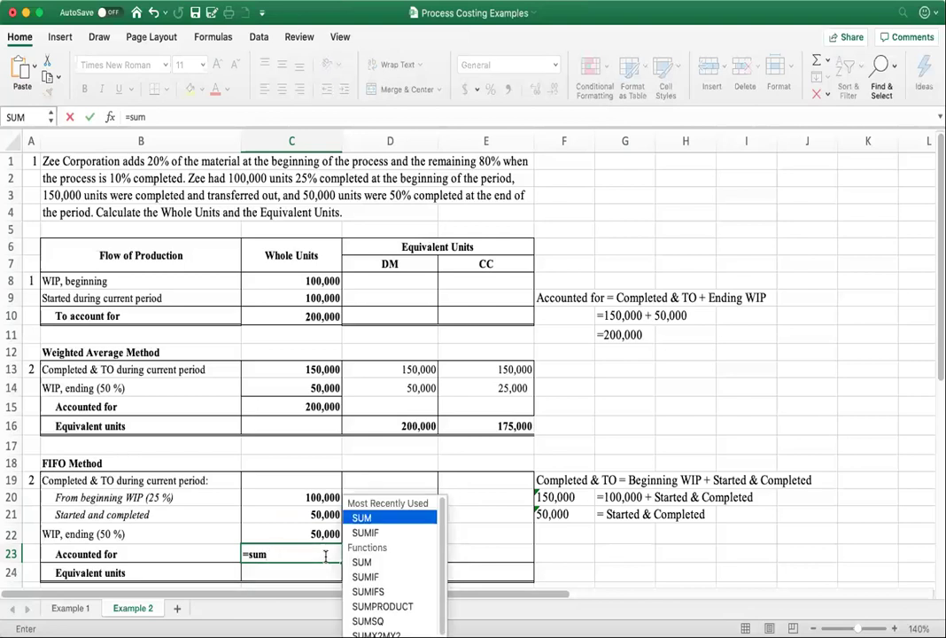
{"action": "key", "text": "BackSpace"}
{"action": "key", "text": "BackSpace"}
{"action": "key", "text": "BackSpace"}
{"action": "key", "text": "BackSpace"}
Total the FIFO whole units in the Accounted for cell C23 with the formula =SUM(C20:C22).
{"action": "type", "text": "="}
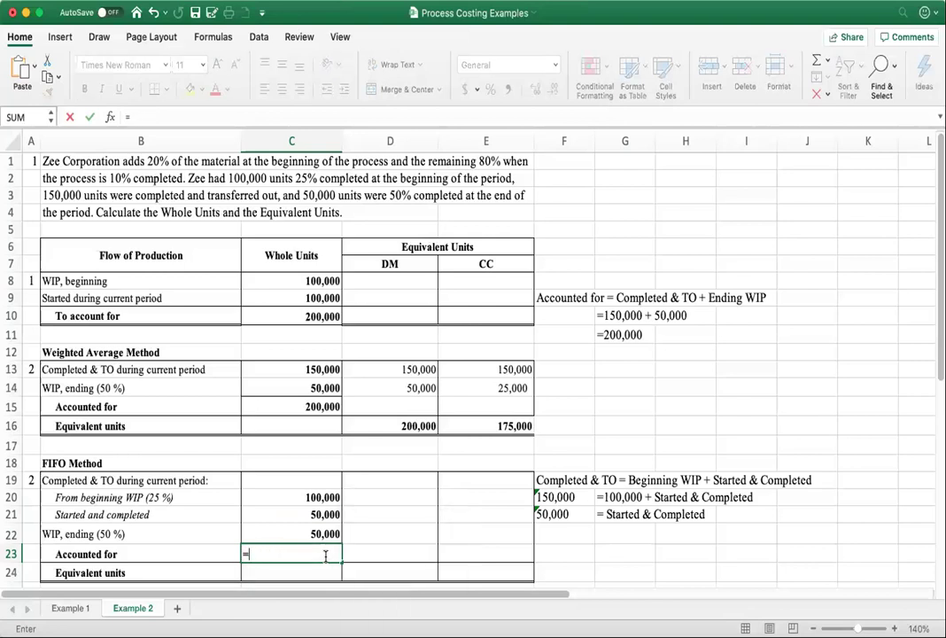
{"action": "type", "text": "("}
{"action": "key", "text": "BackSpace"}
{"action": "type", "text": "sum"}
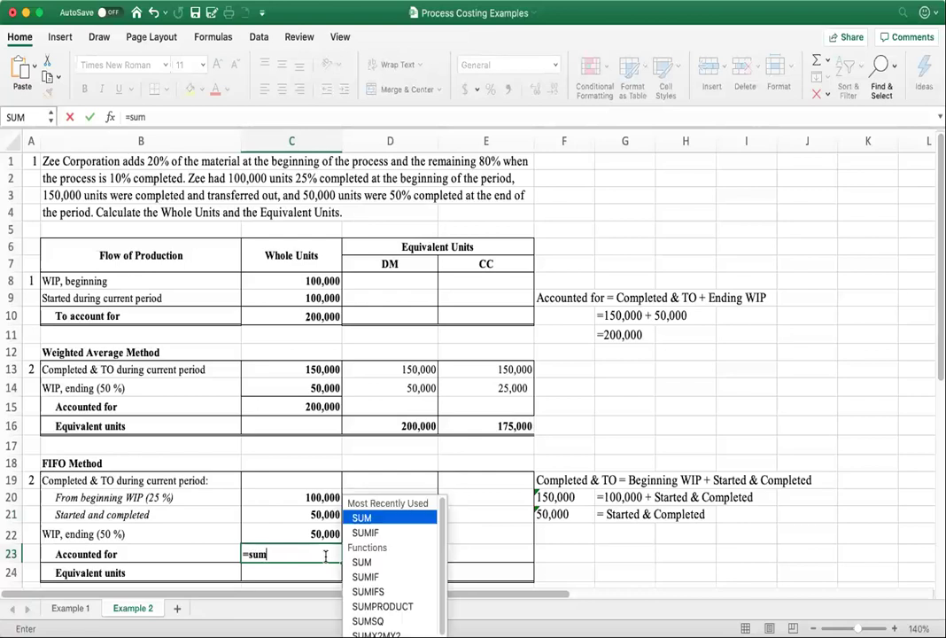
{"action": "type", "text": "(c"}
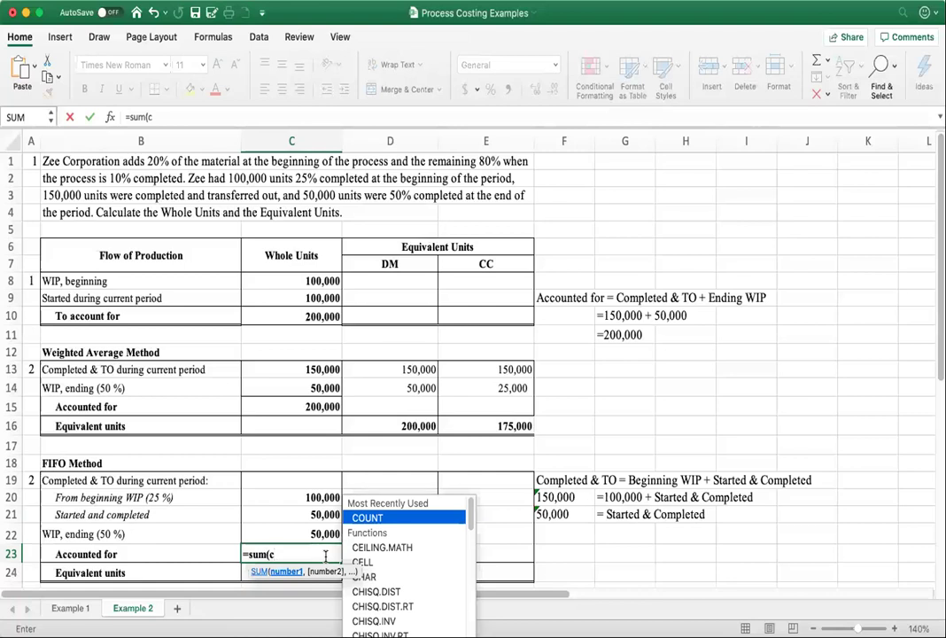
{"action": "type", "text": "20:"}
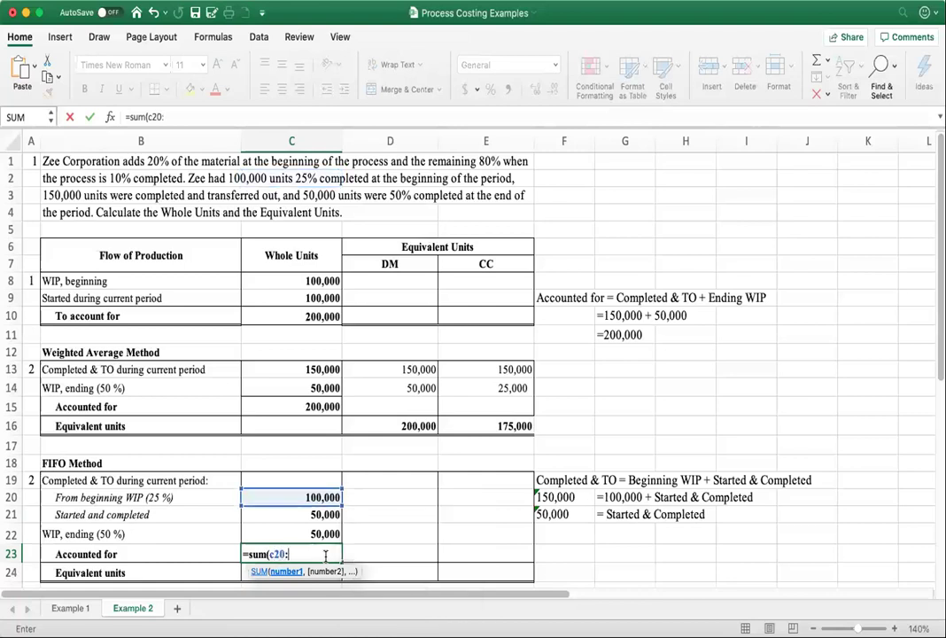
{"action": "type", "text": "c2"}
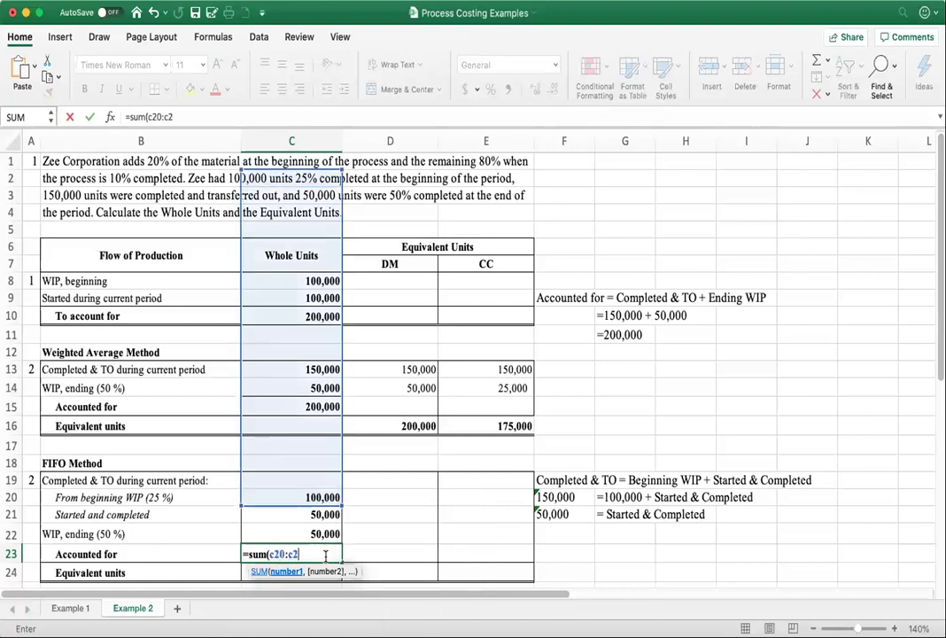
{"action": "type", "text": "2)"}
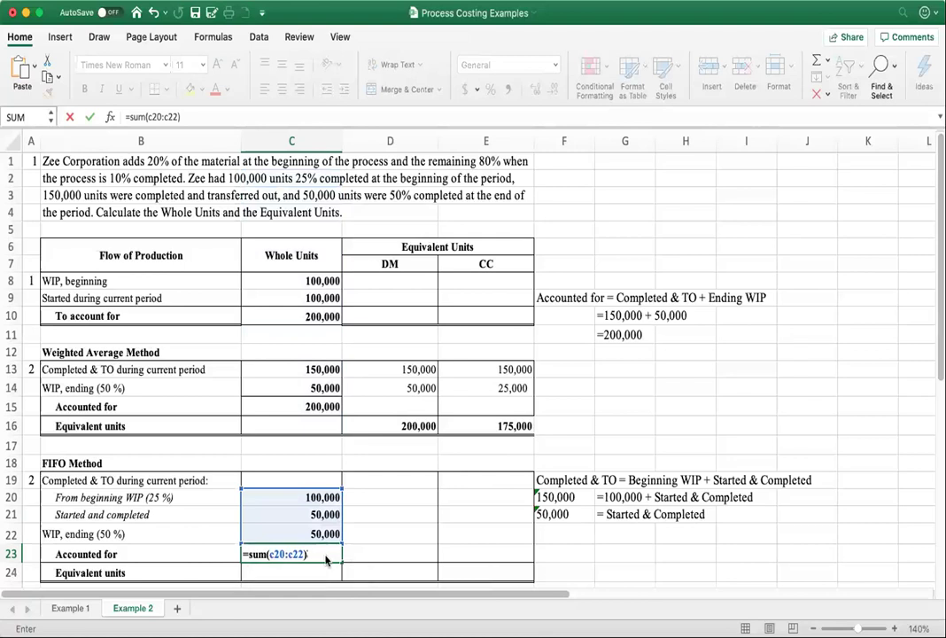
{"action": "key", "text": "Return"}
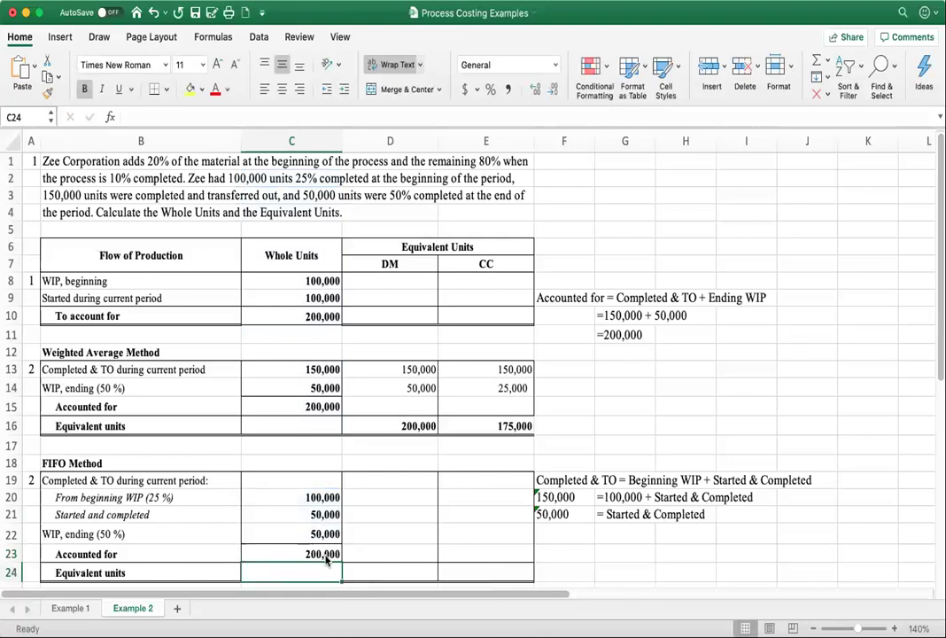
{"action": "left_click", "coordinate": [320, 553]}
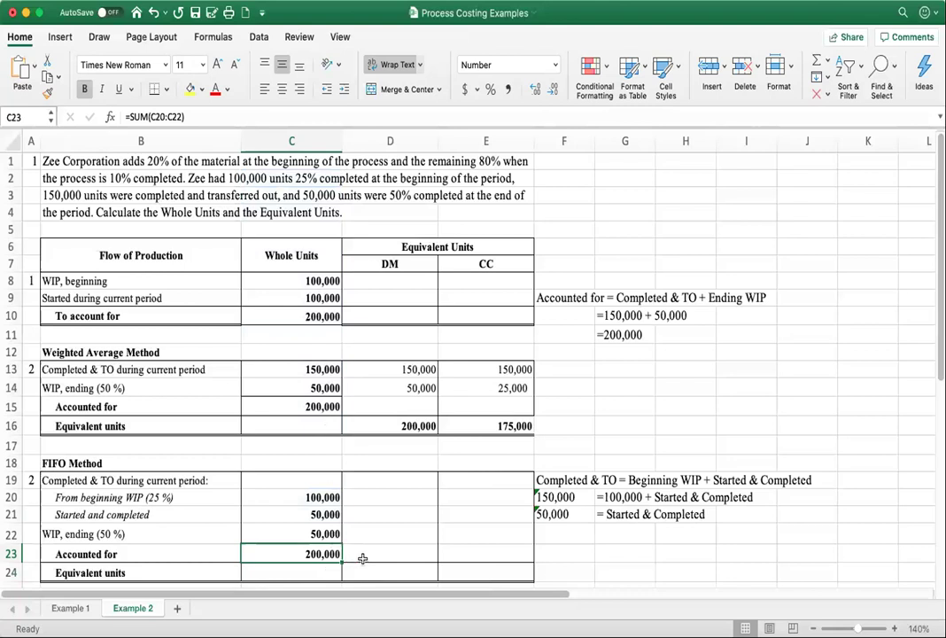
Enter 0 in D20 as the FIFO direct materials equivalent units from beginning WIP.
{"action": "left_click", "coordinate": [404, 500]}
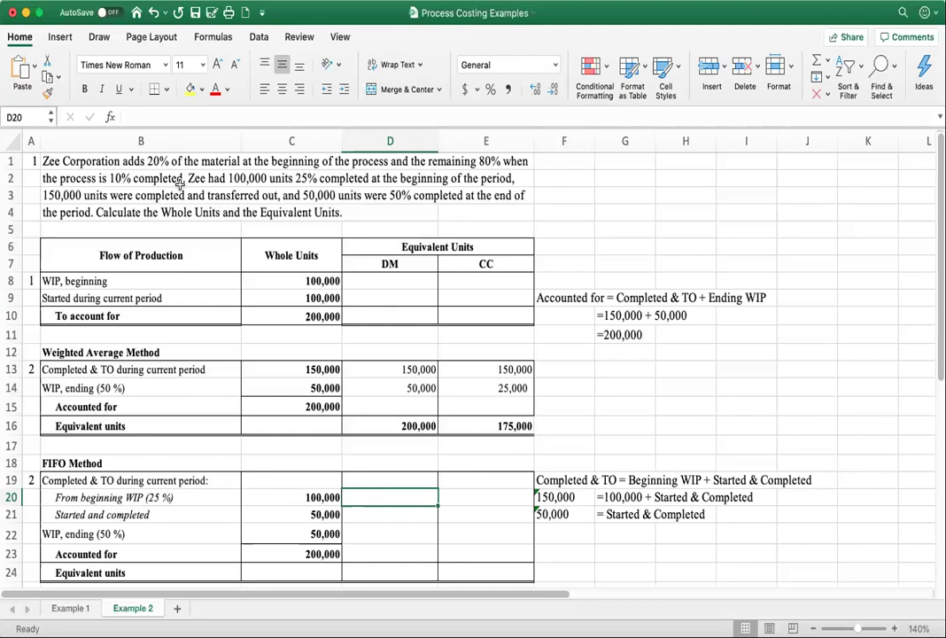
{"action": "left_click", "coordinate": [164, 499]}
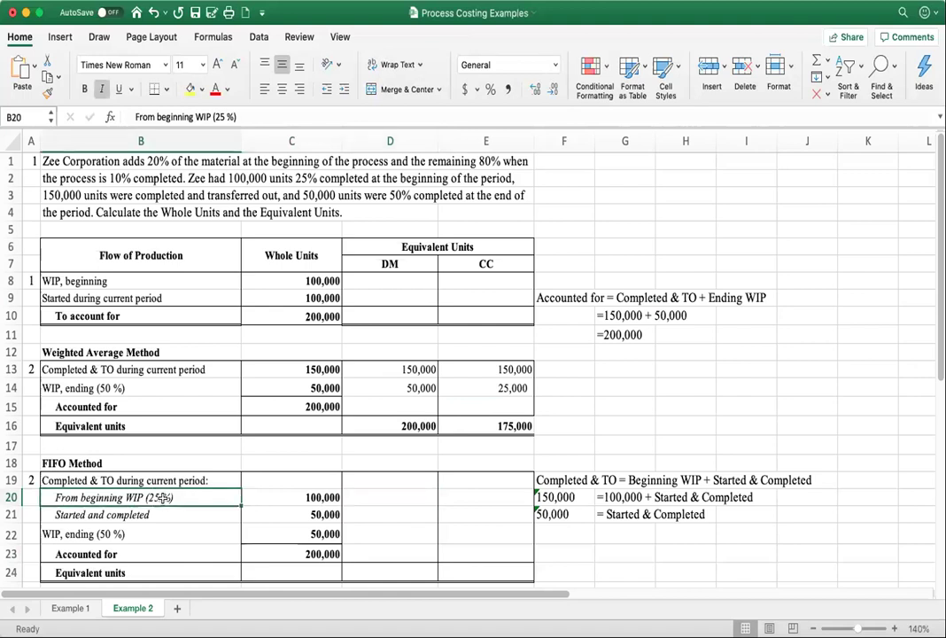
{"action": "left_click", "coordinate": [386, 493]}
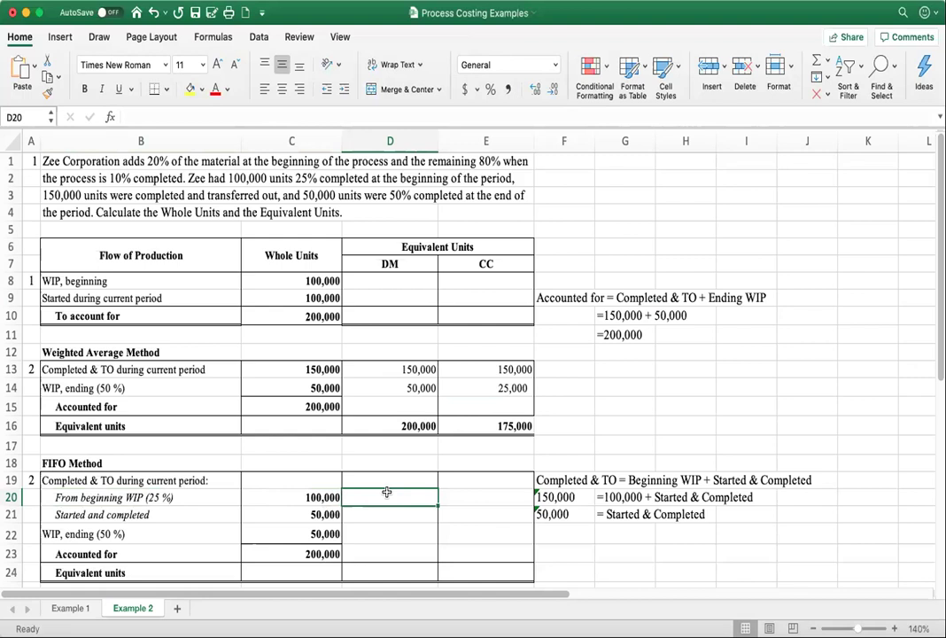
{"action": "type", "text": "0"}
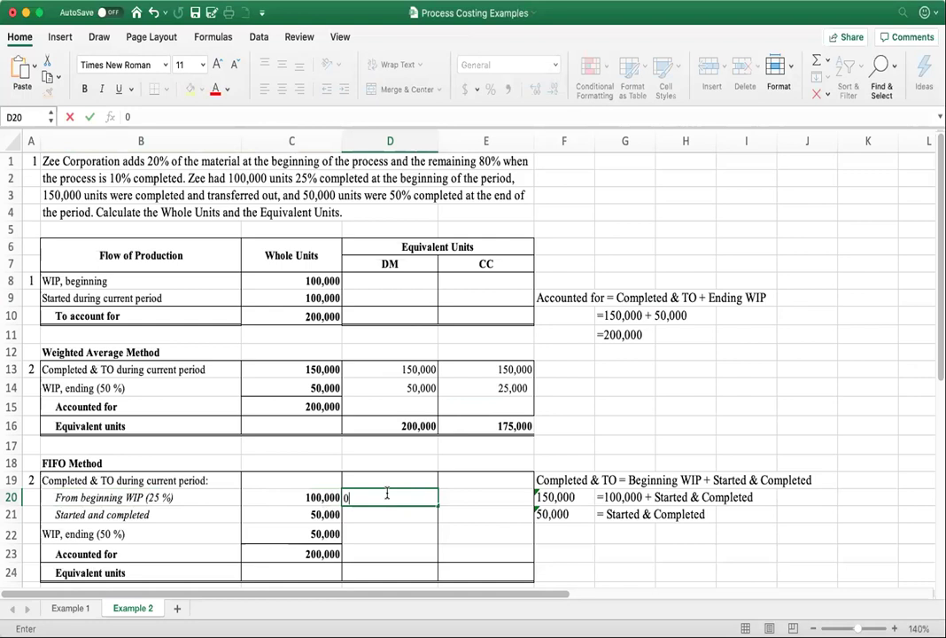
{"action": "key", "text": "Return"}
{"action": "left_click", "coordinate": [387, 497]}
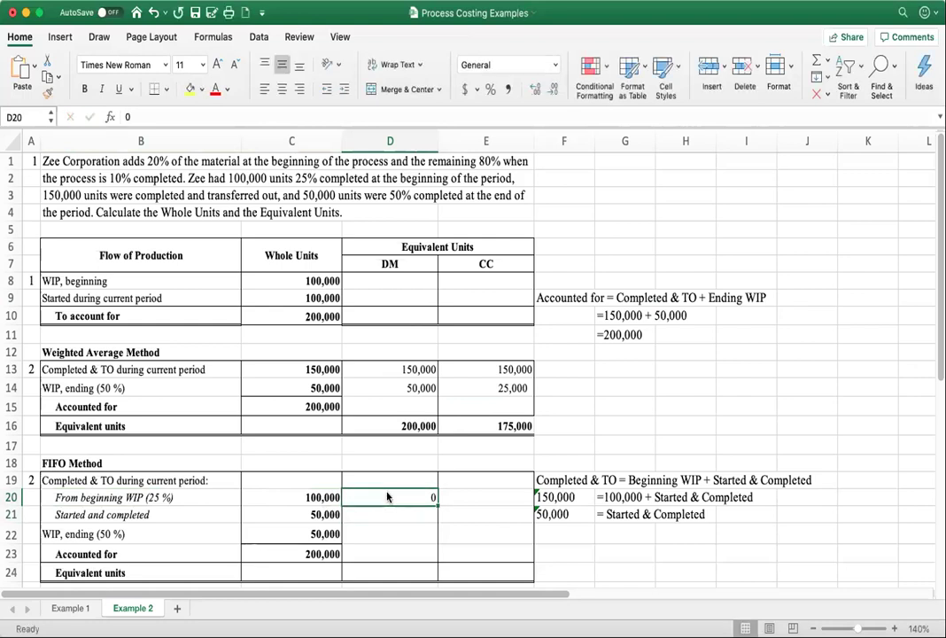
{"action": "key", "text": "Tab"}
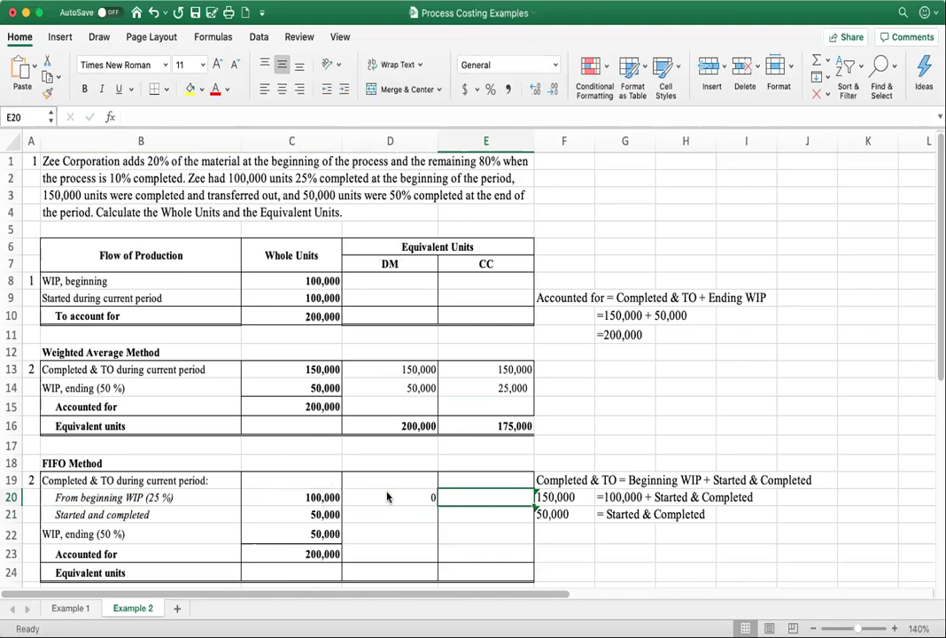
{"action": "type", "text": "*.75"}
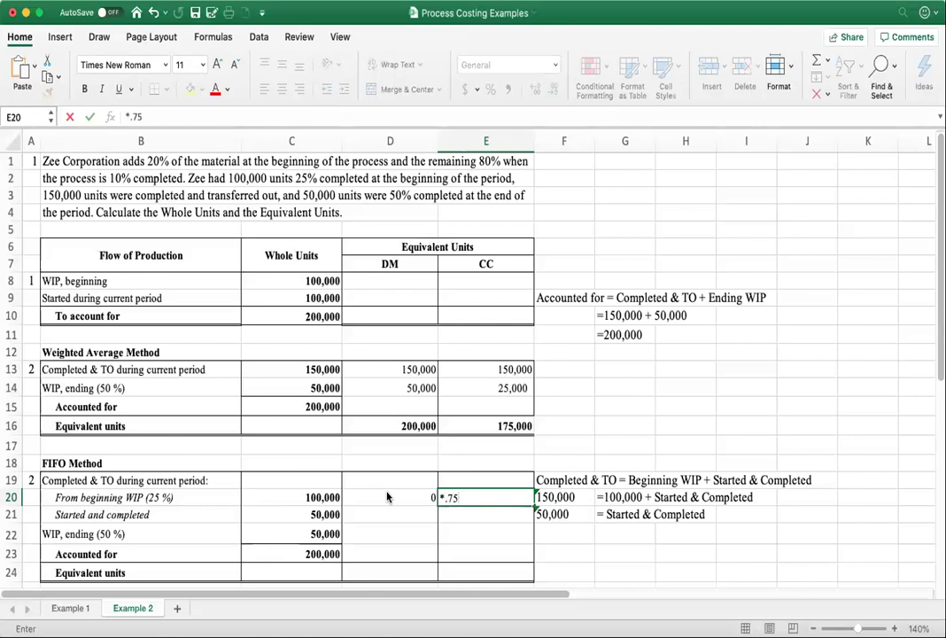
{"action": "key", "text": "BackSpace"}
{"action": "key", "text": "BackSpace"}
{"action": "key", "text": "BackSpace"}
{"action": "key", "text": "BackSpace"}
Calculate the beginning WIP conversion cost units in E20 with =.75*C20 and format them with a thousands separator and no decimals.
{"action": "type", "text": "=.75*"}
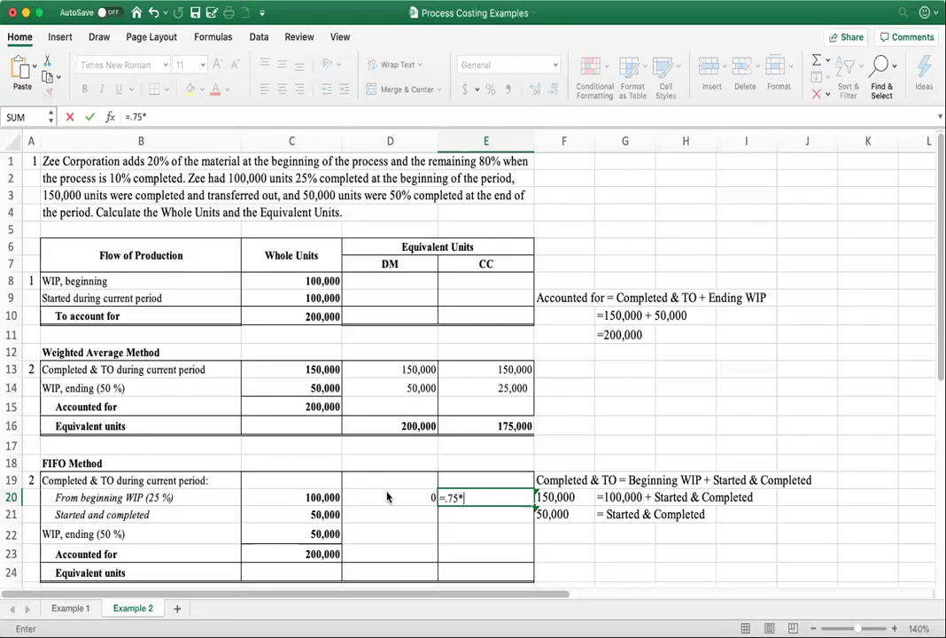
{"action": "type", "text": "c"}
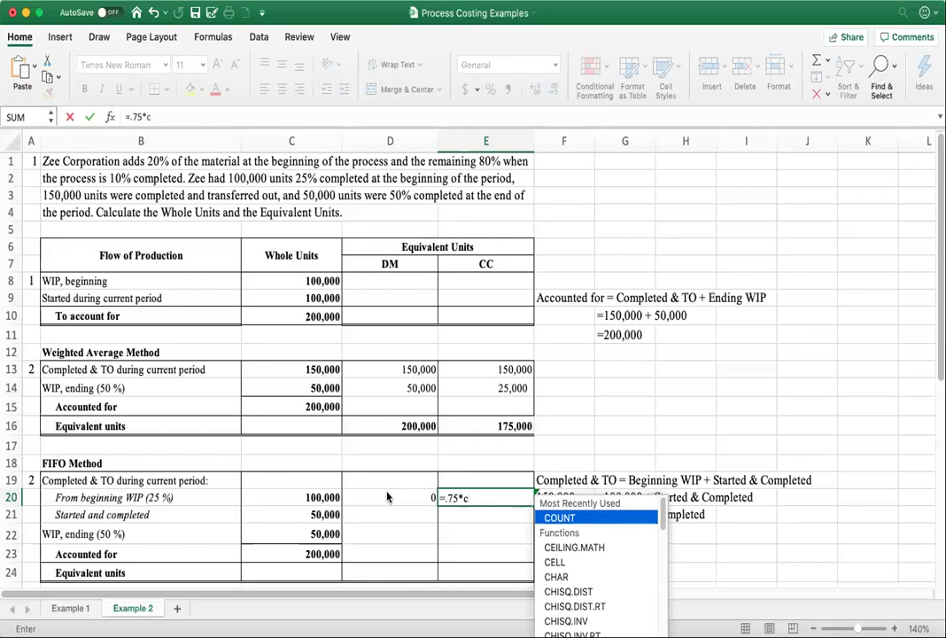
{"action": "type", "text": "20"}
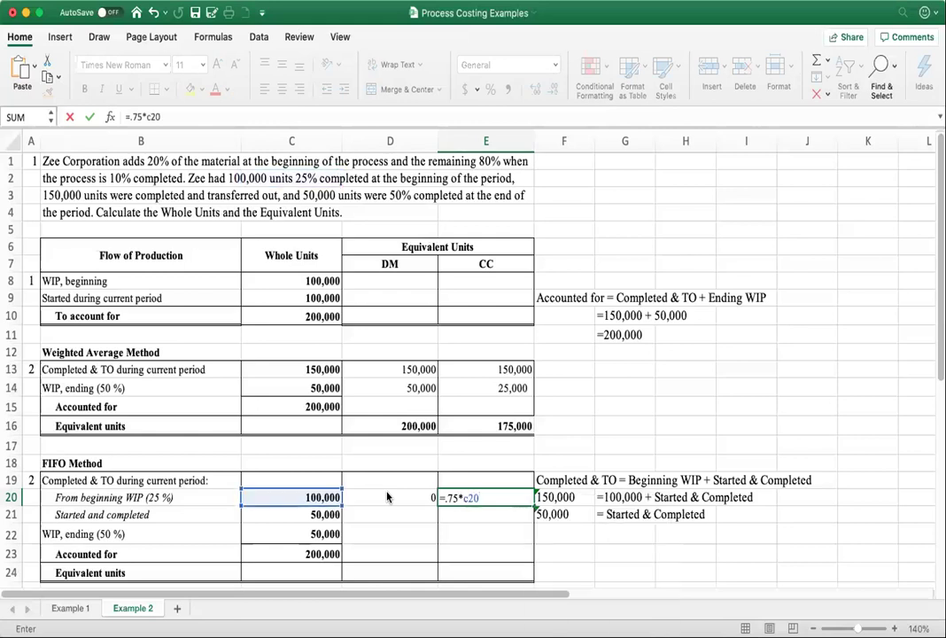
{"action": "key", "text": "Return"}
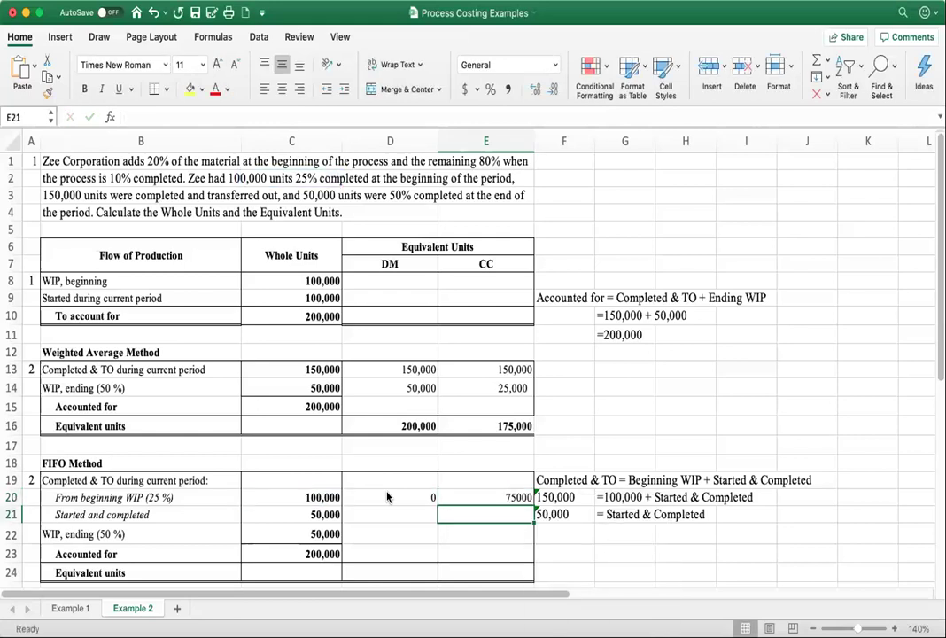
{"action": "key", "text": "Up"}
{"action": "left_click", "coordinate": [510, 89]}
{"action": "left_click", "coordinate": [552, 90]}
{"action": "left_click", "coordinate": [553, 89]}
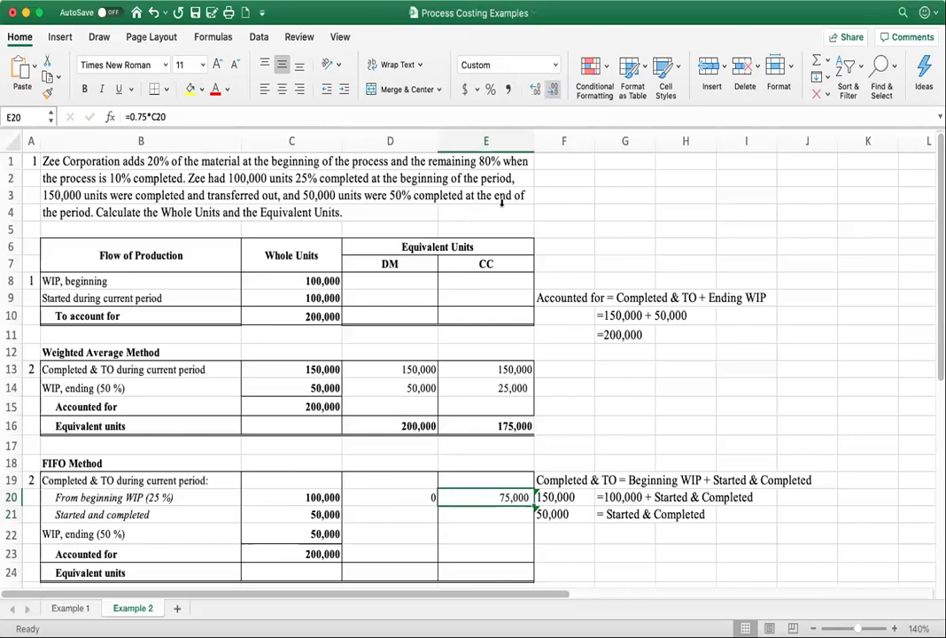
Enter 50,000 equivalent units for Started and completed under both DM in D21 and CC in E21.
{"action": "left_click", "coordinate": [412, 511]}
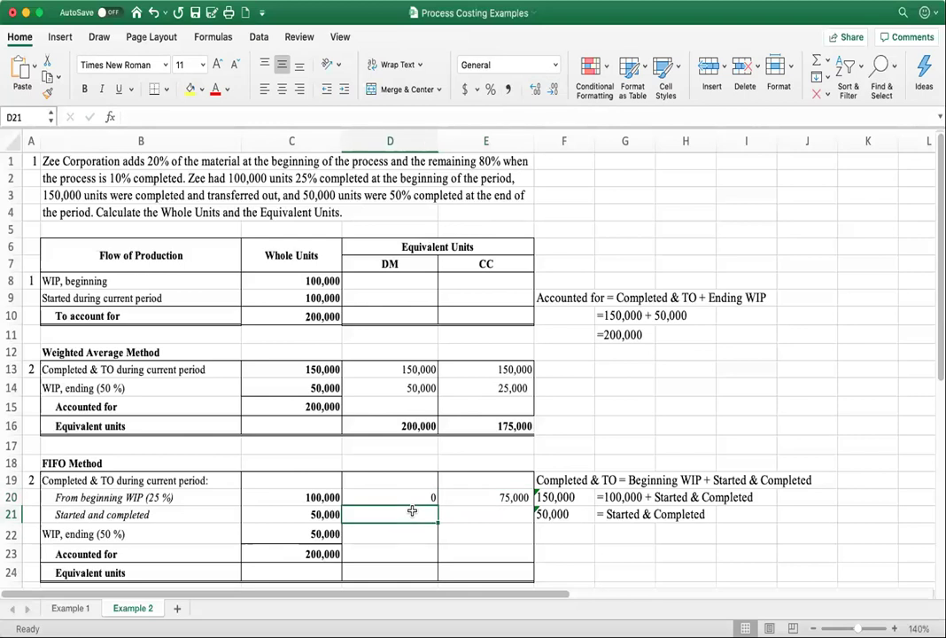
{"action": "type", "text": "50,000"}
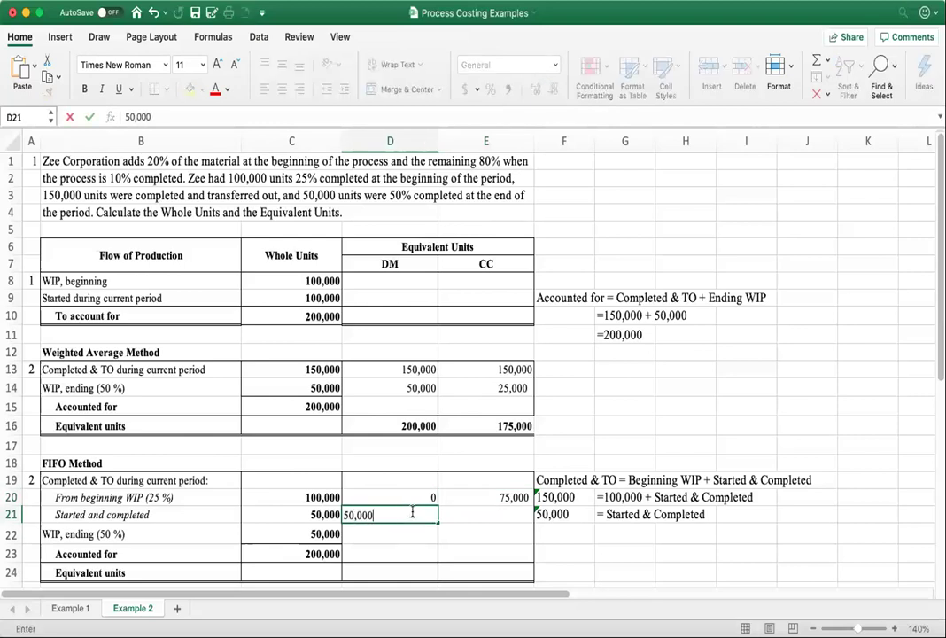
{"action": "key", "text": "Tab"}
{"action": "type", "text": "50"}
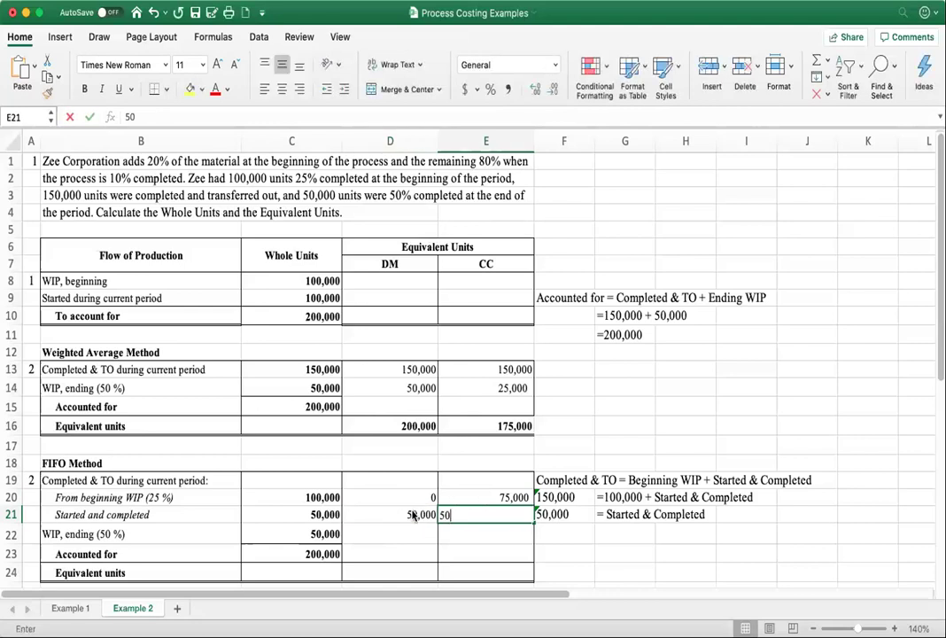
{"action": "type", "text": ",000"}
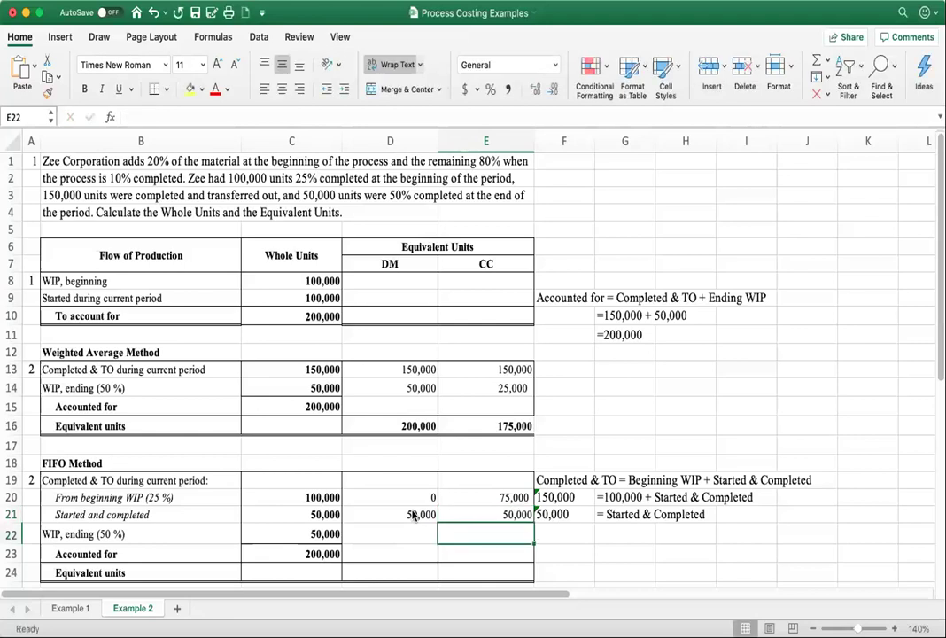
Enter 50,000 in D22 as the ending WIP direct materials equivalent units and remove its underline.
{"action": "key", "text": "Left"}
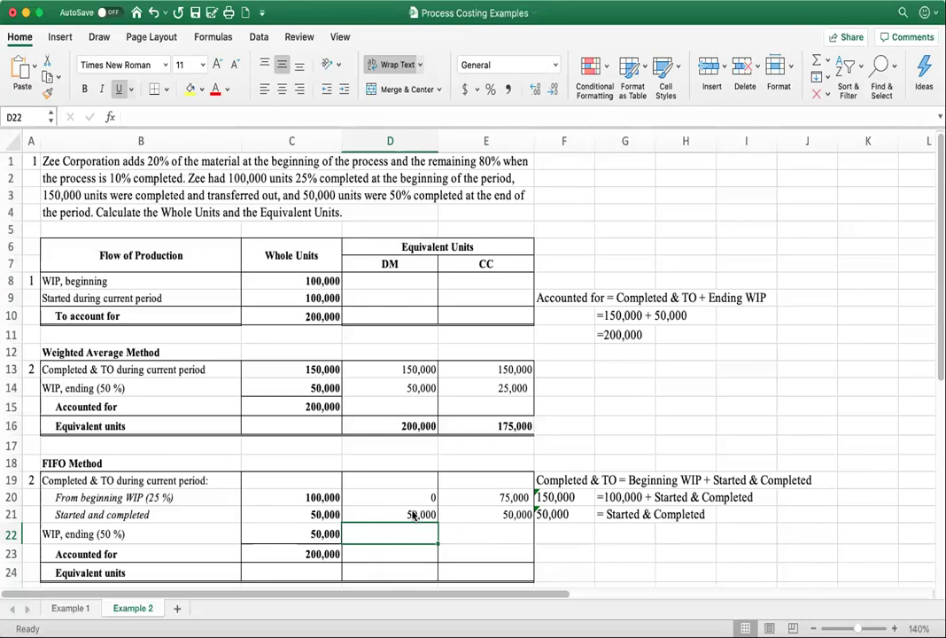
{"action": "type", "text": "50,000"}
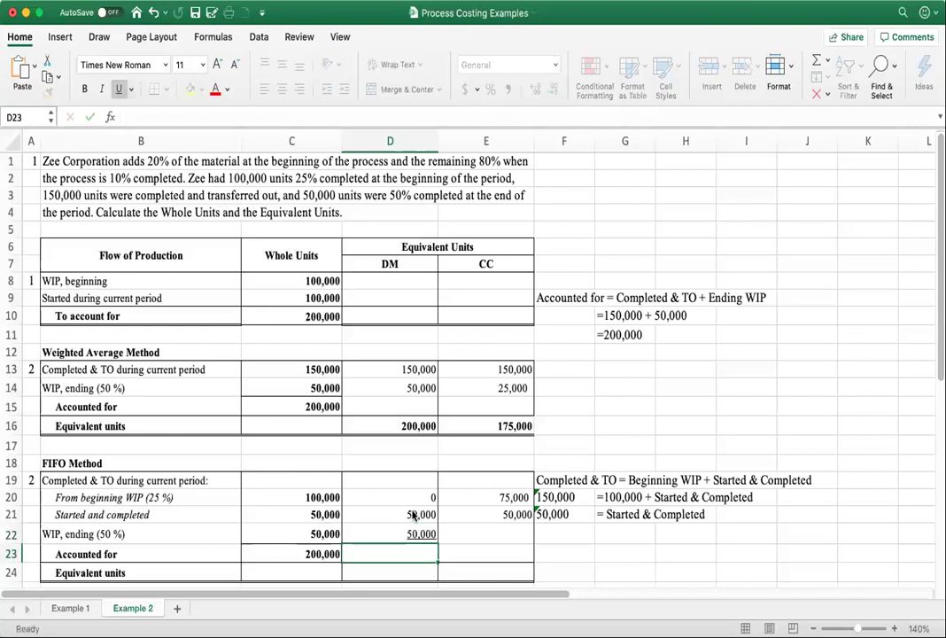
{"action": "key", "text": "Return"}
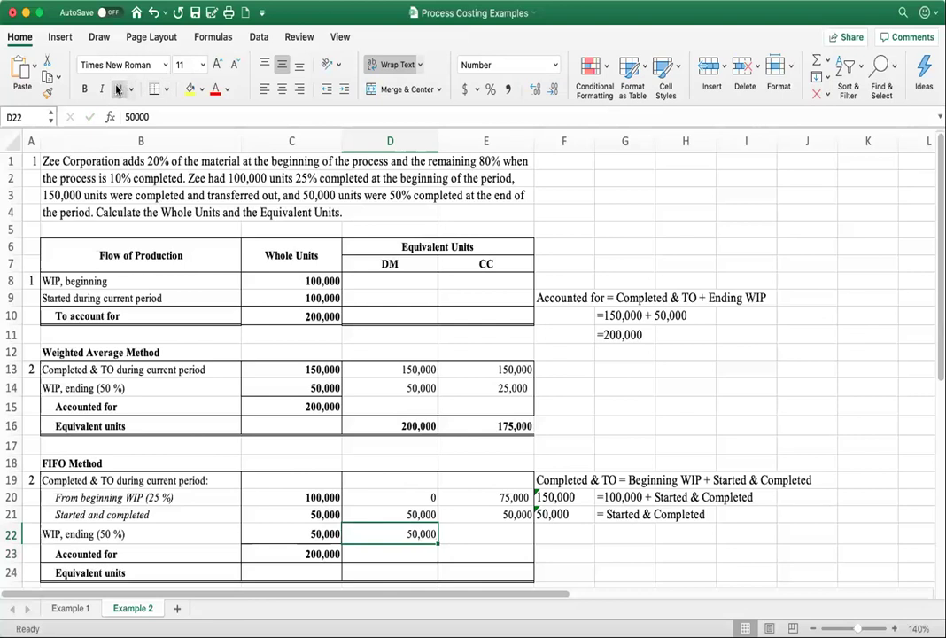
Calculate the ending WIP conversion cost equivalent units in E22 with the formula =.50*C22.
{"action": "left_click", "coordinate": [483, 527]}
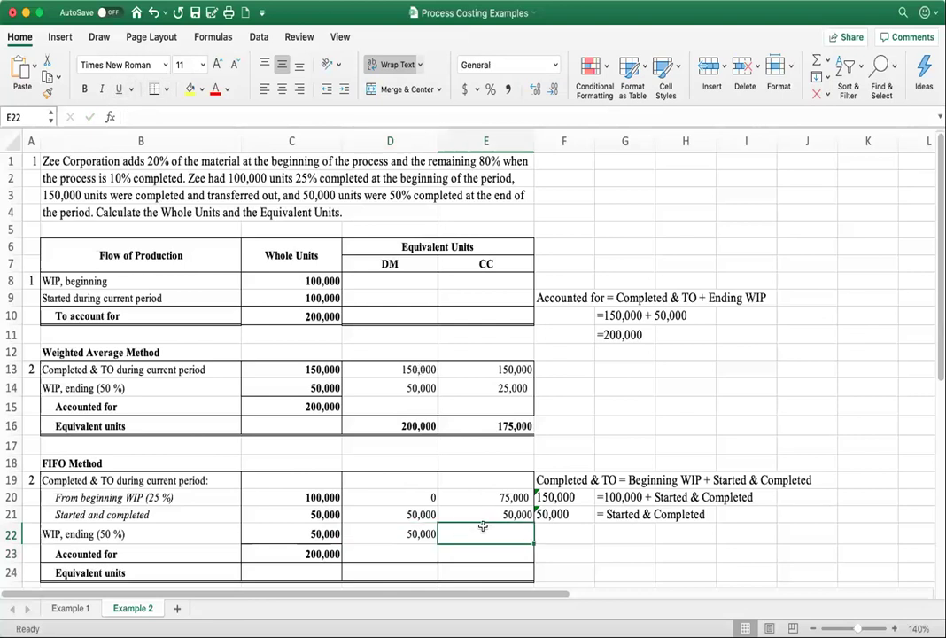
{"action": "left_click", "coordinate": [202, 529]}
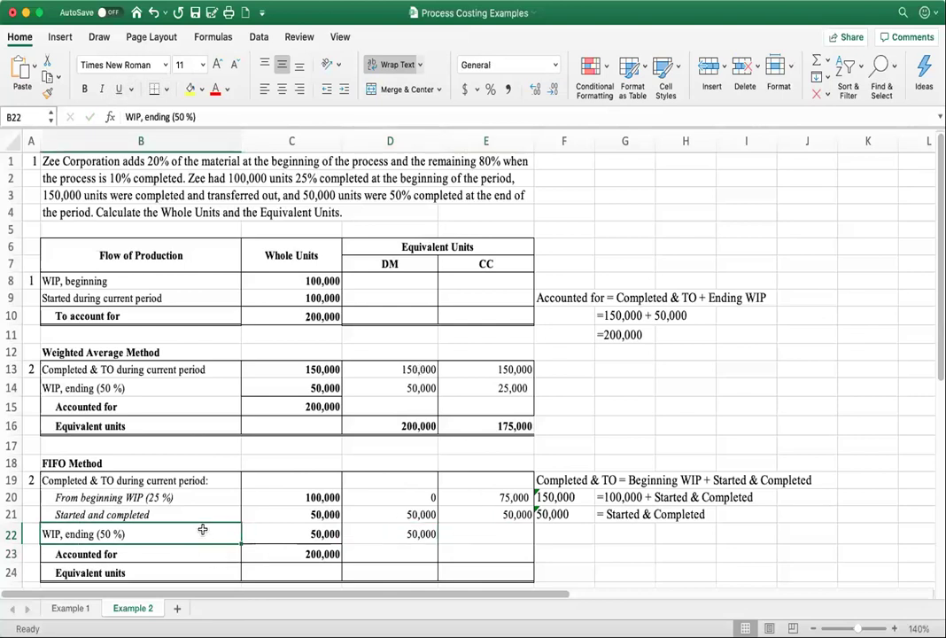
{"action": "left_click", "coordinate": [521, 536]}
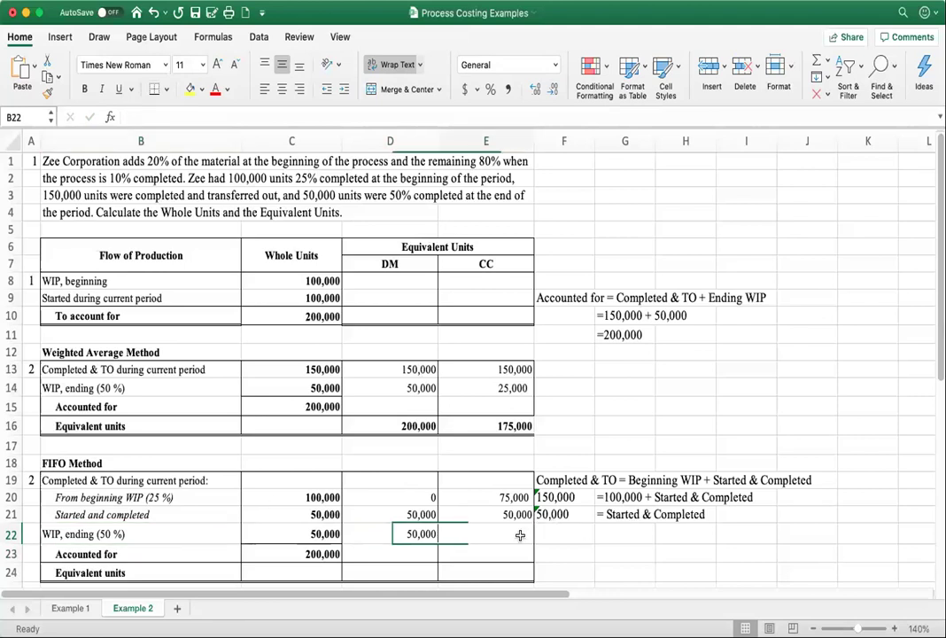
{"action": "type", "text": "="}
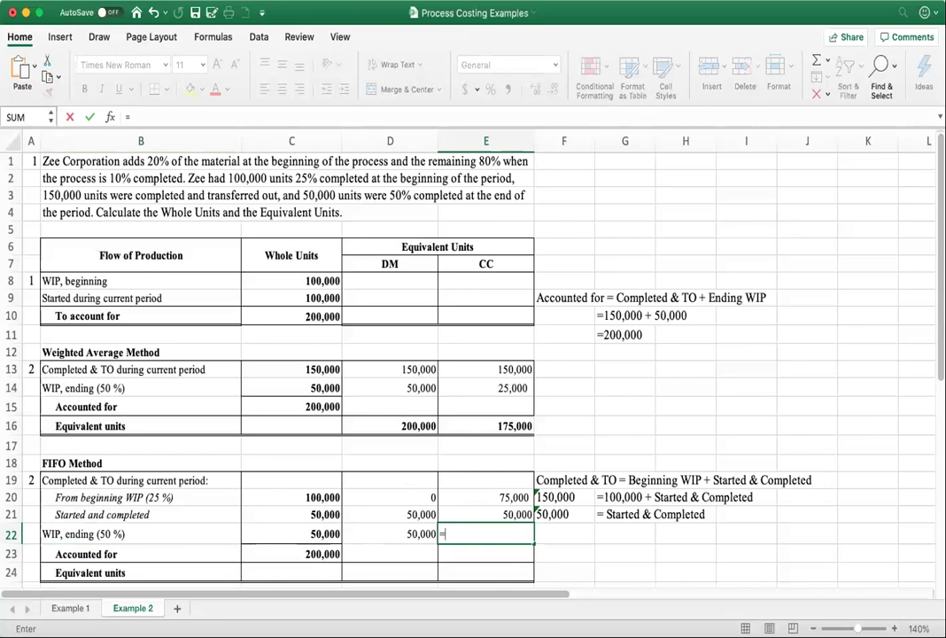
{"action": "type", "text": ".50*c"}
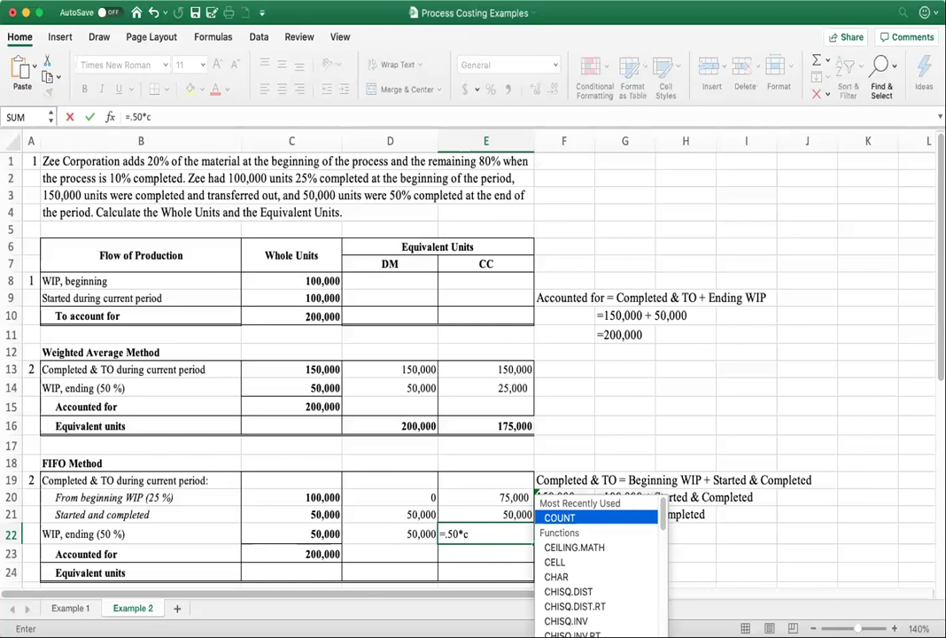
{"action": "type", "text": "2"}
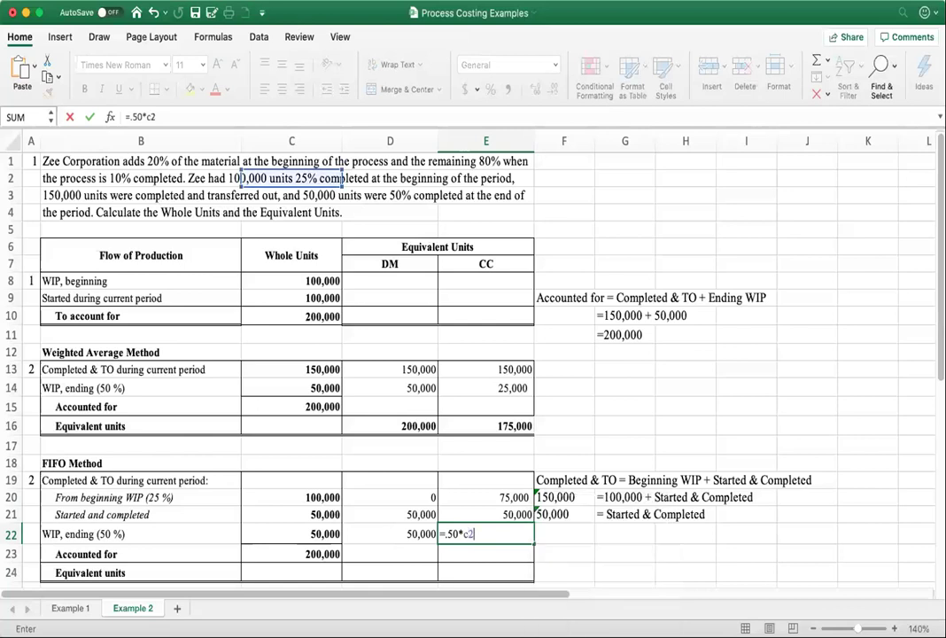
{"action": "type", "text": "2"}
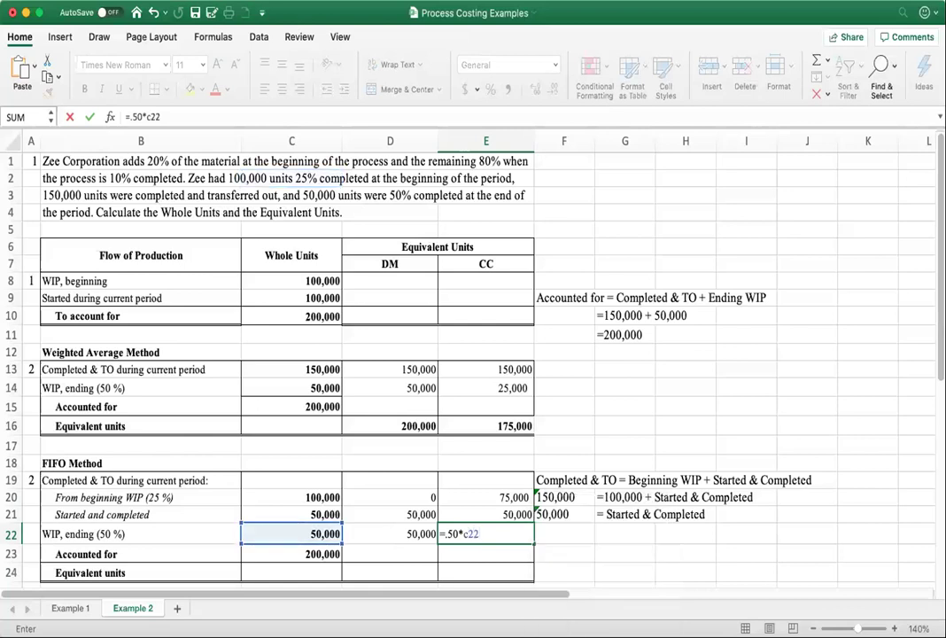
{"action": "key", "text": "Return"}
Format the ending WIP conversion cost units in E22 with a thousands separator and no decimals.
{"action": "key", "text": "Up"}
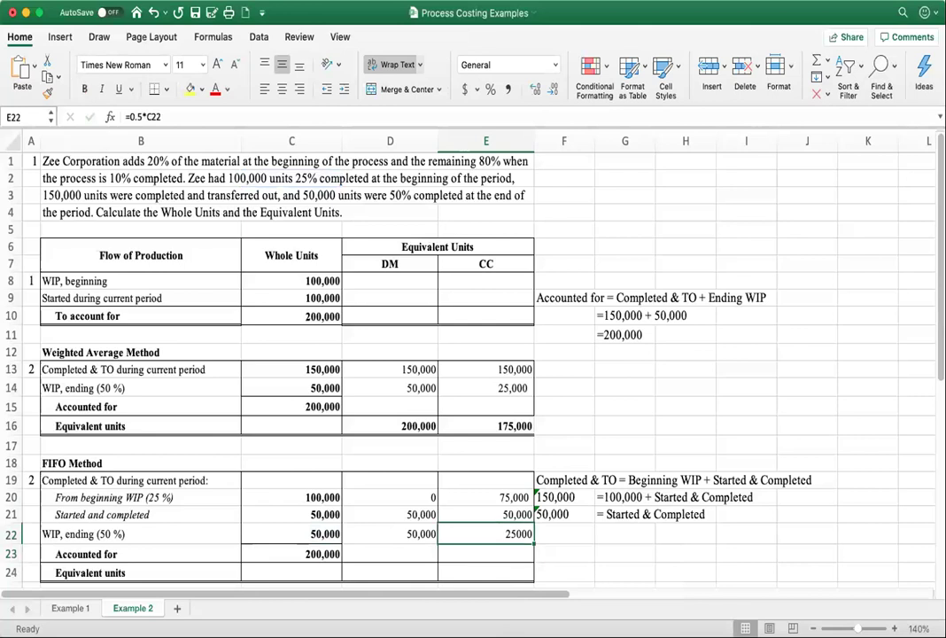
{"action": "left_click", "coordinate": [509, 92]}
{"action": "left_click", "coordinate": [552, 89]}
{"action": "left_click", "coordinate": [552, 90]}
Total the FIFO direct materials equivalent units in D24 with =SUM(D20:D22) and copy the formula to E24 for conversion costs.
{"action": "left_click", "coordinate": [399, 575]}
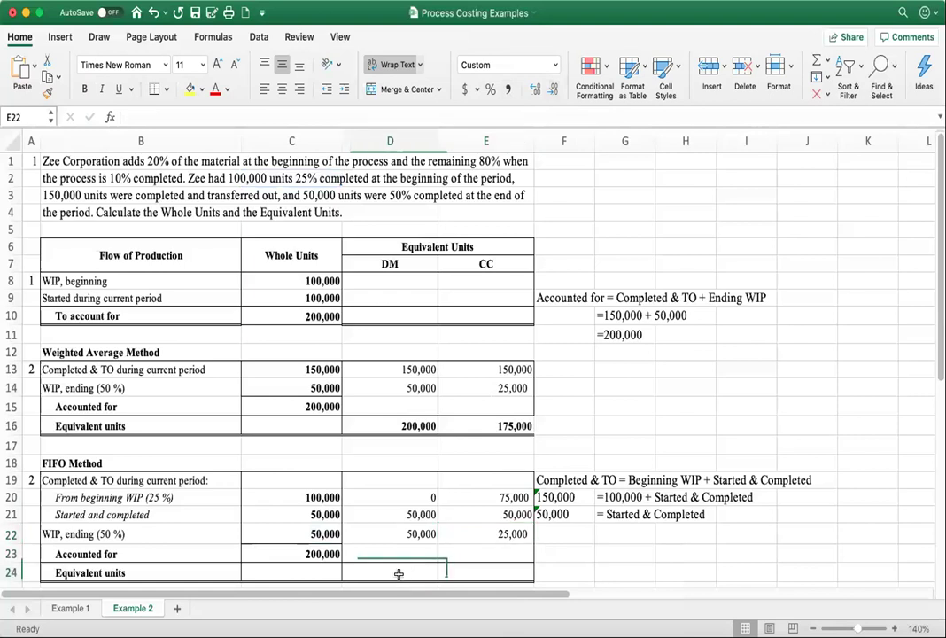
{"action": "type", "text": "="}
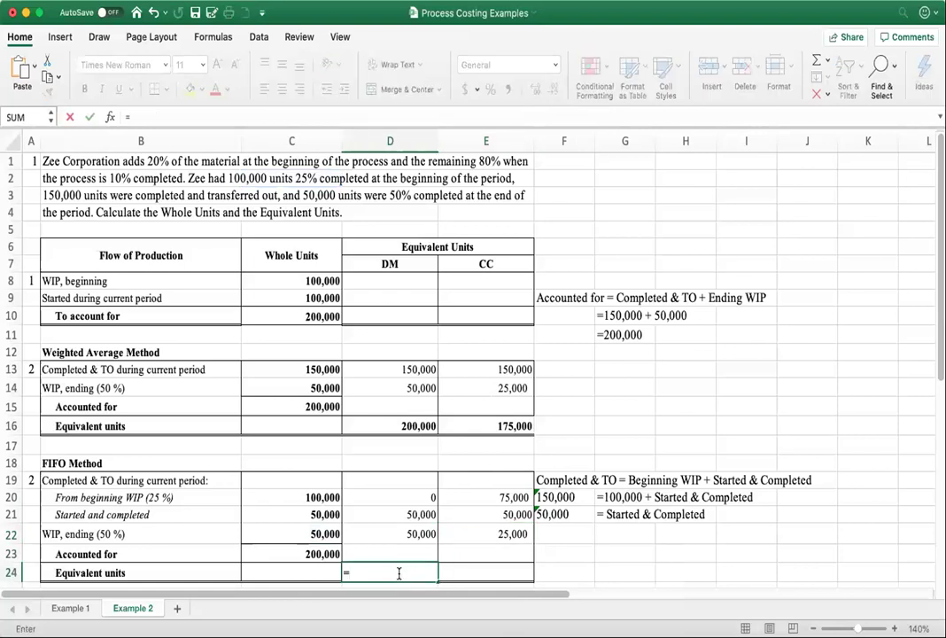
{"action": "type", "text": "sum"}
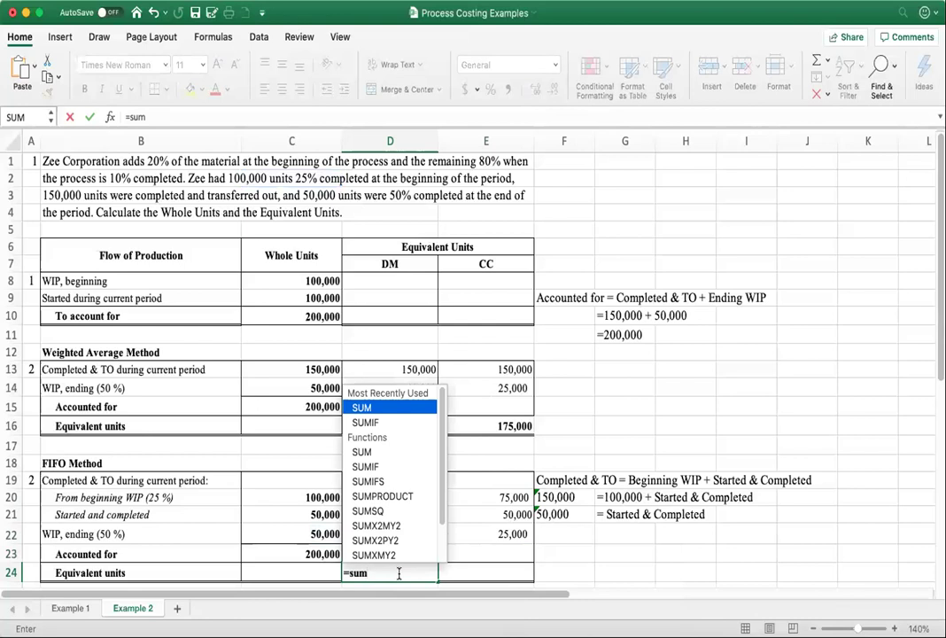
{"action": "type", "text": "("}
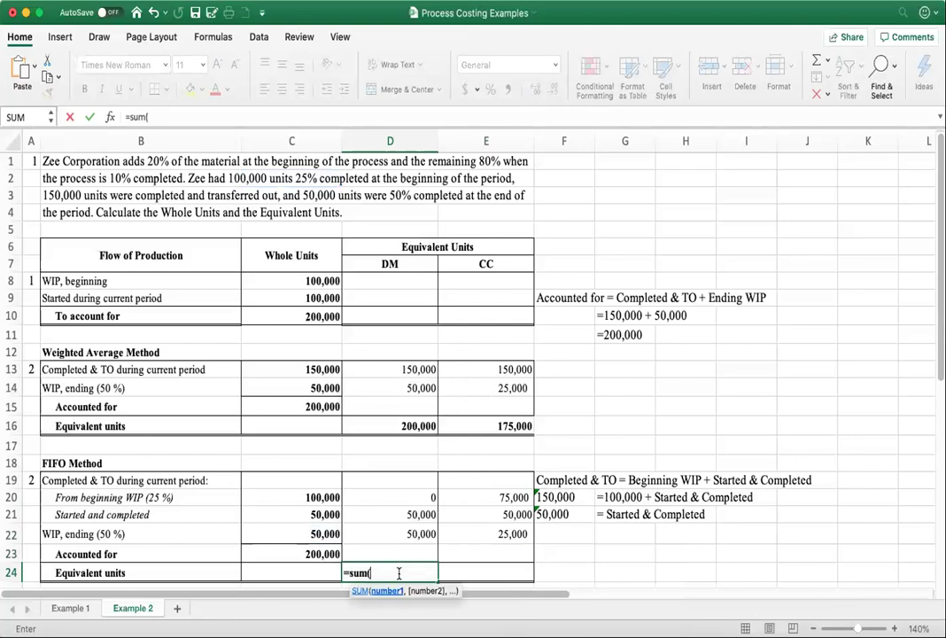
{"action": "type", "text": "d"}
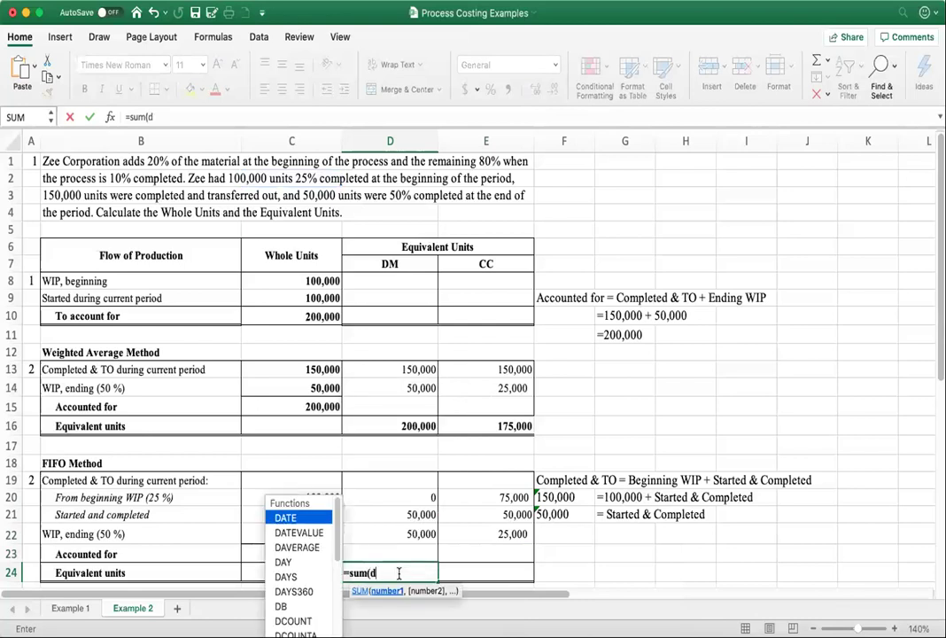
{"action": "type", "text": "2"}
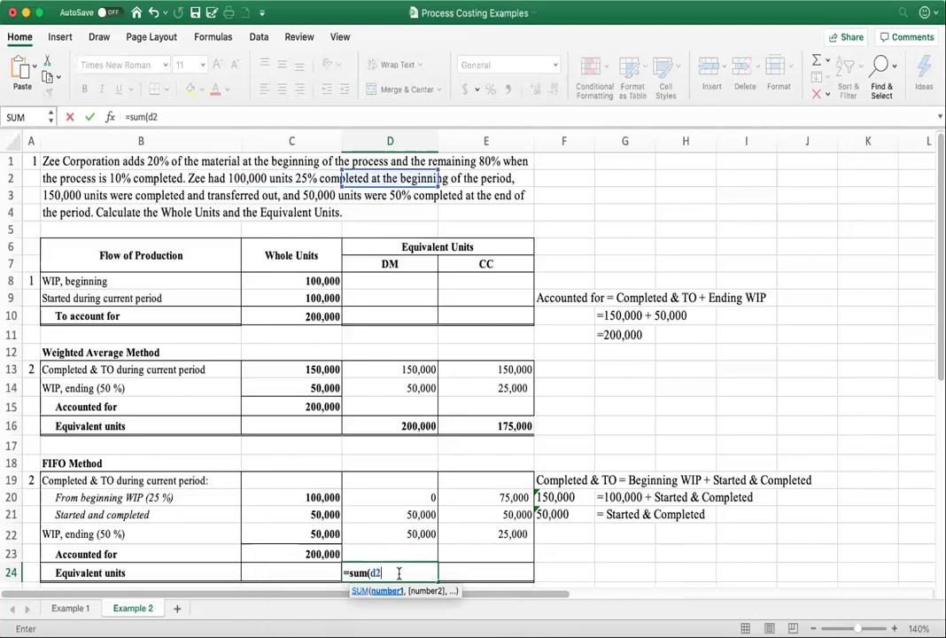
{"action": "type", "text": "0:d22"}
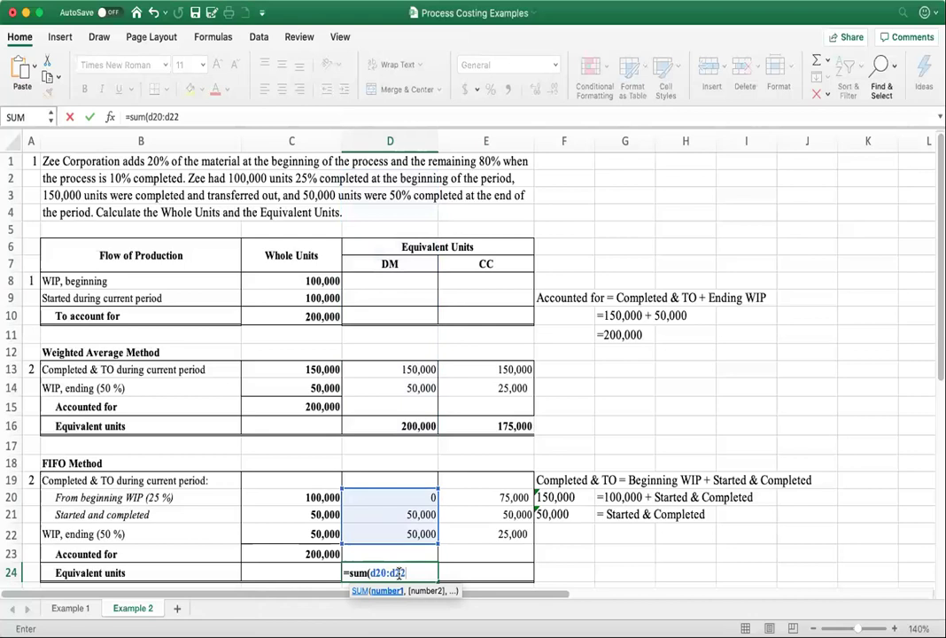
{"action": "key", "text": "Return"}
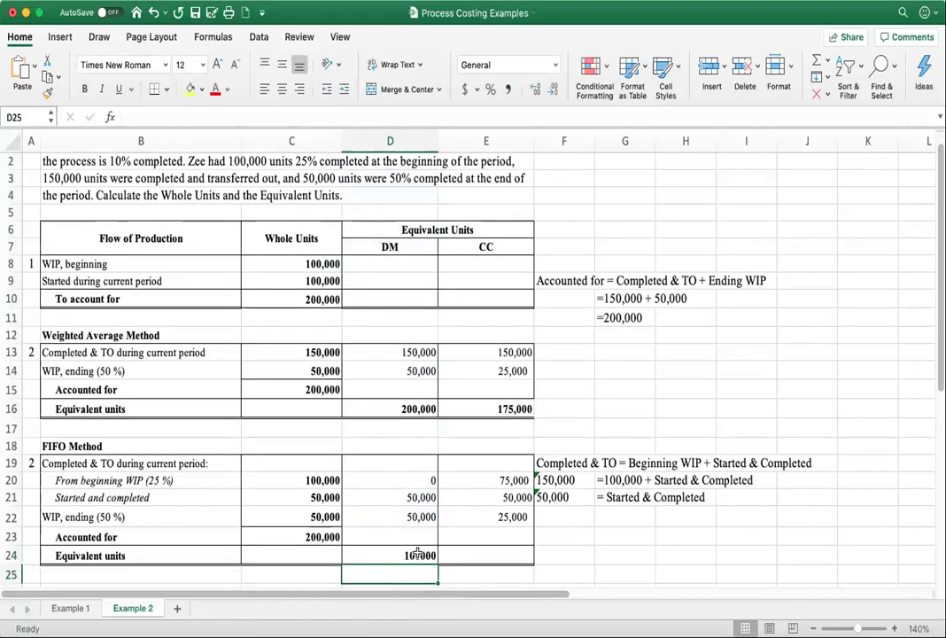
{"action": "left_click", "coordinate": [417, 554]}
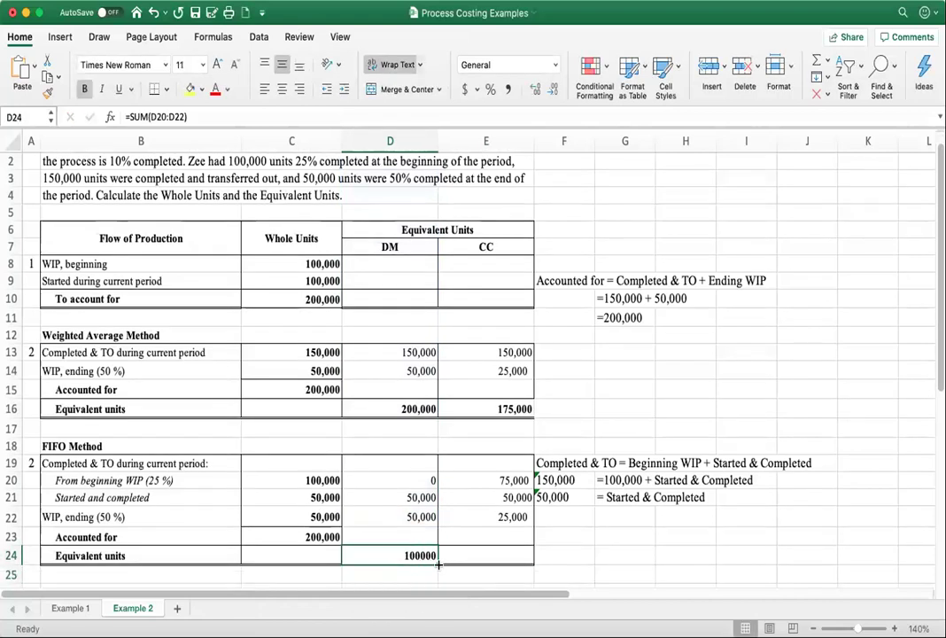
{"action": "left_click_drag", "start_coordinate": [483, 565], "coordinate": [509, 567]}
Format the FIFO equivalent unit totals in D24 and E24 with a thousands separator and no decimals.
{"action": "left_click", "coordinate": [411, 556]}
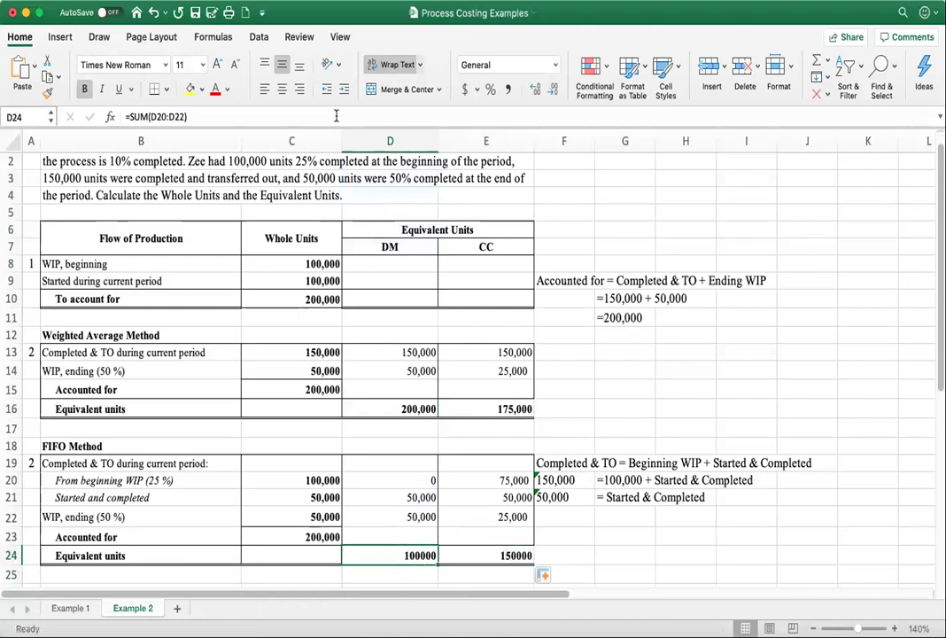
{"action": "left_click", "coordinate": [508, 88]}
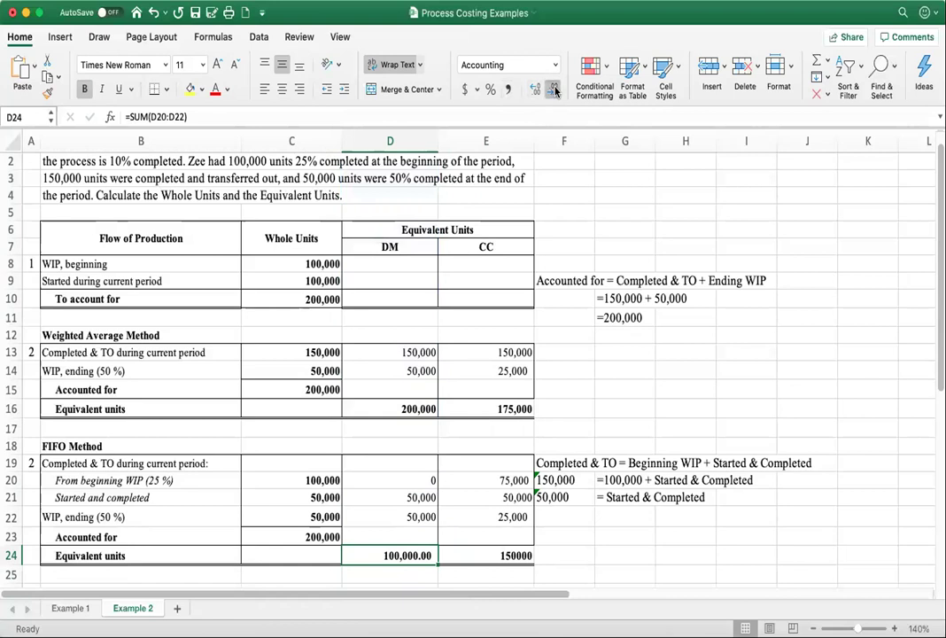
{"action": "left_click", "coordinate": [547, 92]}
{"action": "left_click", "coordinate": [548, 92]}
{"action": "left_click", "coordinate": [499, 551]}
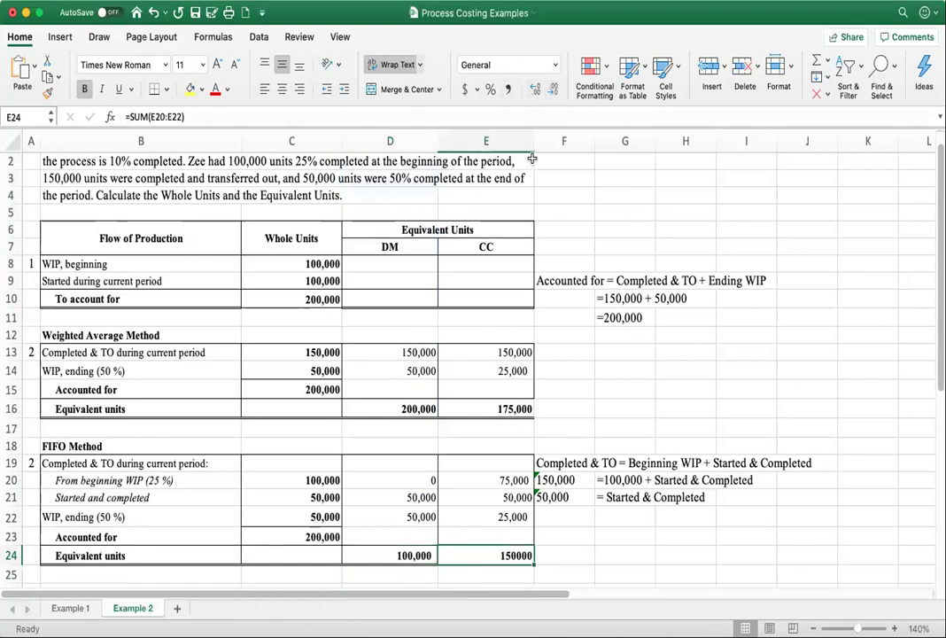
{"action": "left_click", "coordinate": [508, 89]}
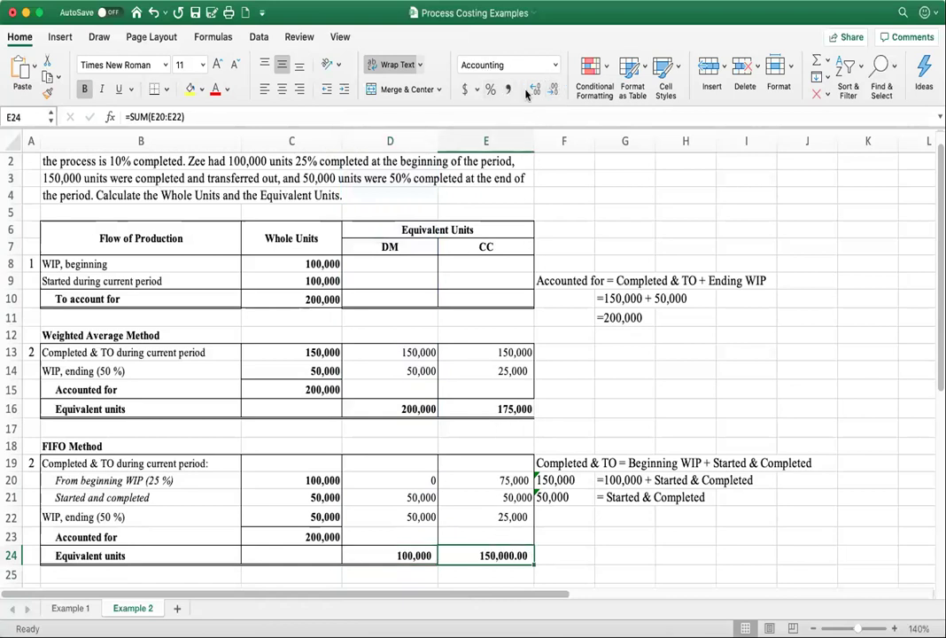
{"action": "left_click", "coordinate": [552, 89]}
{"action": "left_click", "coordinate": [552, 89]}
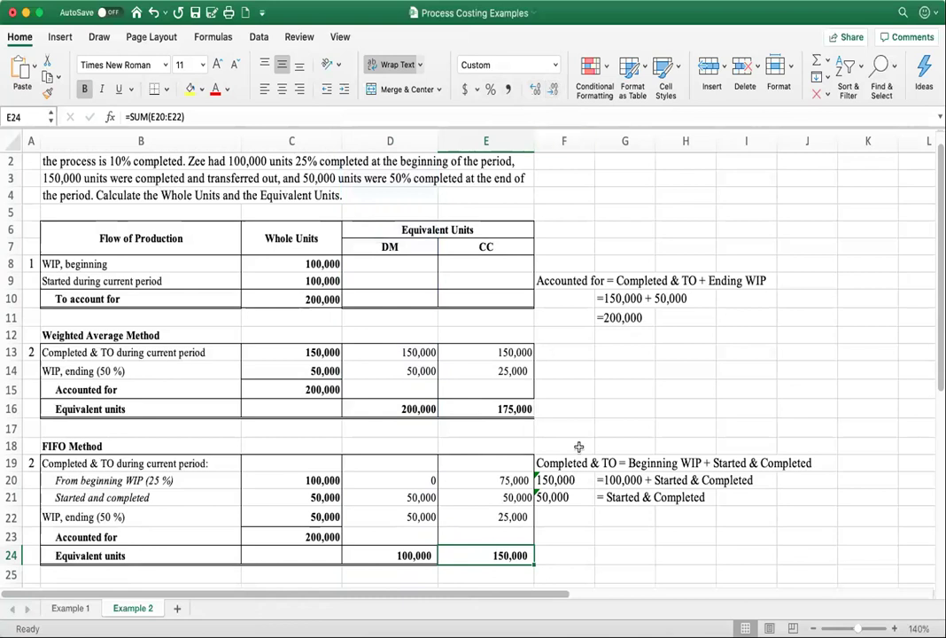